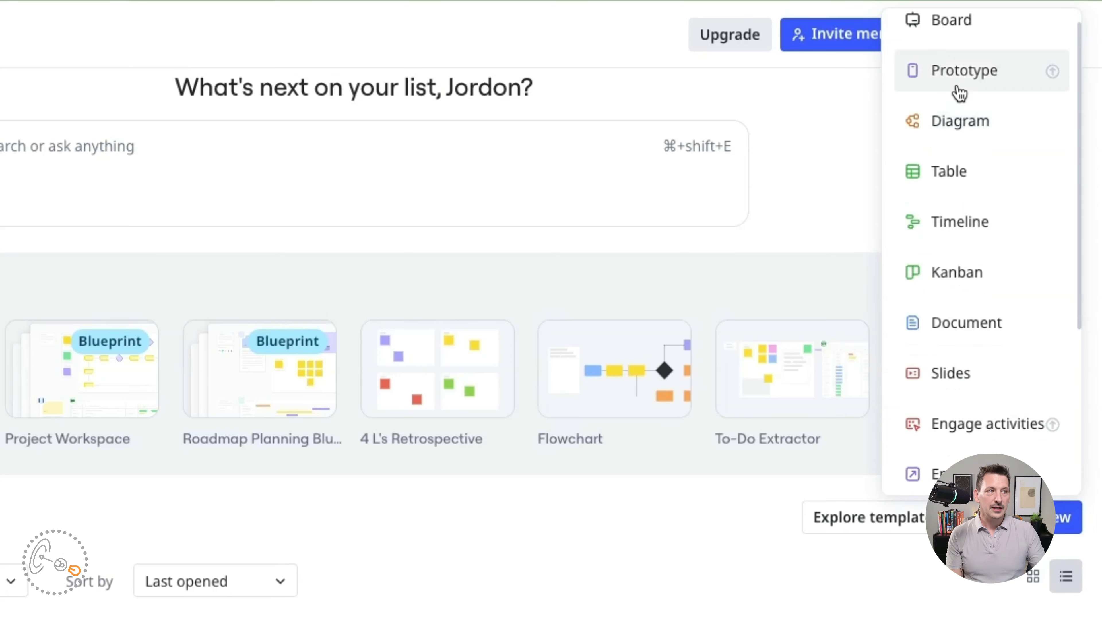
- Create a new board and show the Diagramming & mapping templates in the template library
click(952, 35)
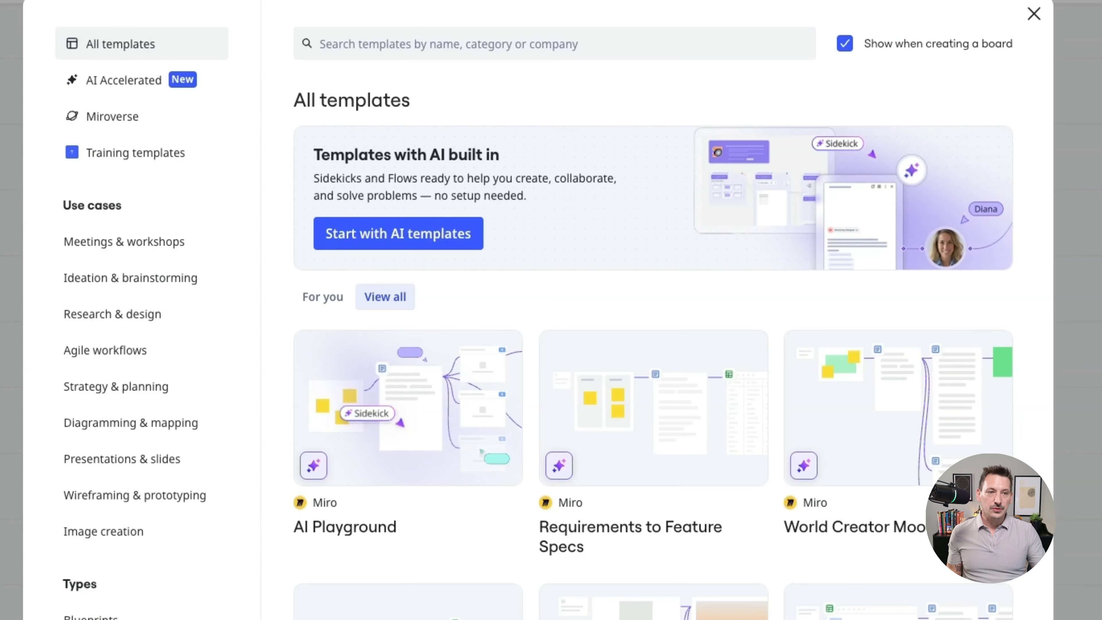
scroll(120, 238, down, 1)
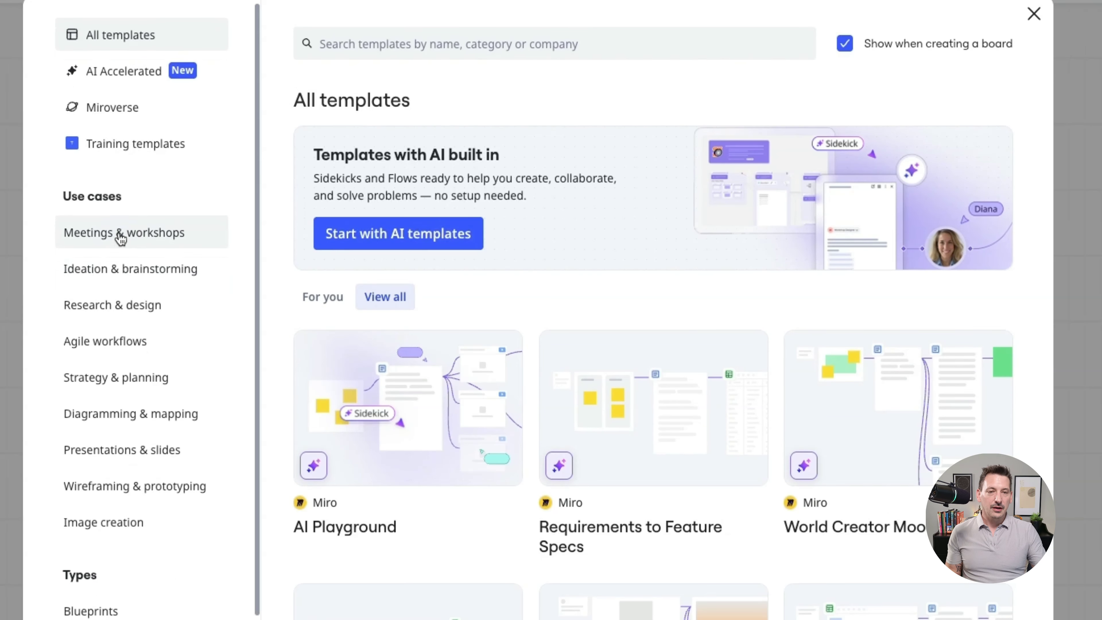
scroll(120, 238, down, 1)
scroll(116, 237, down, 1)
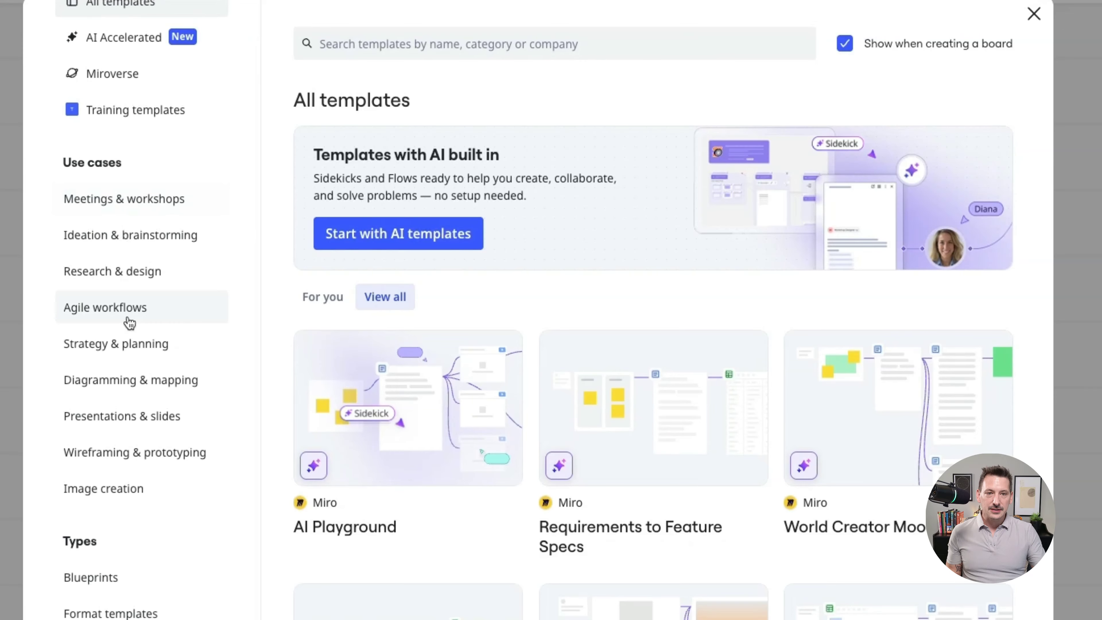
click(144, 384)
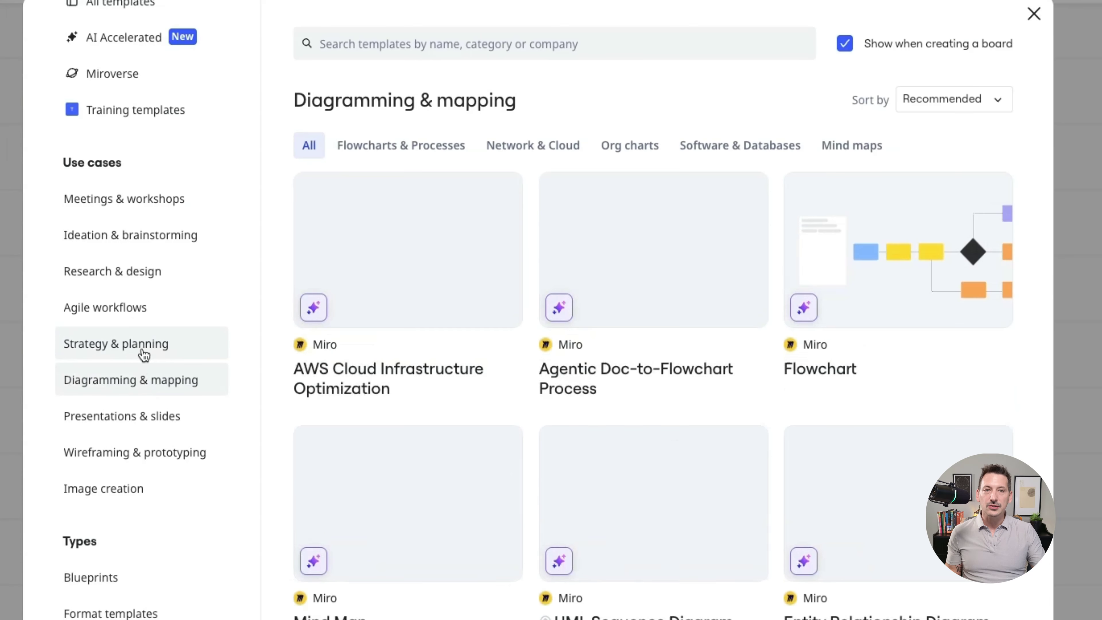
- Look through the Meetings & workshops templates and close the template library to leave a blank board
click(144, 353)
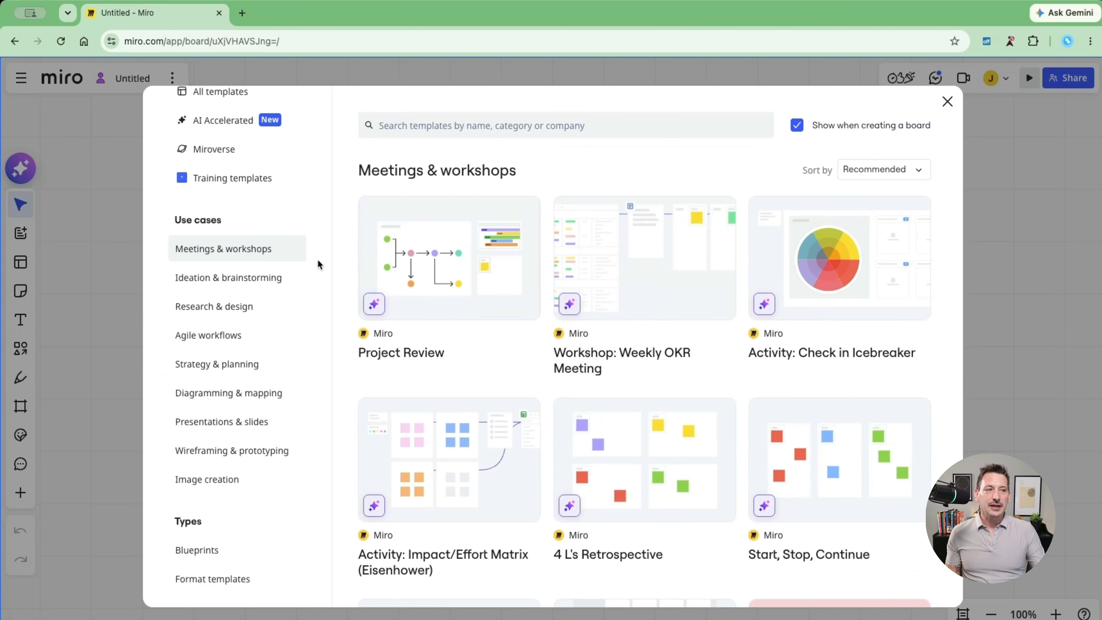
scroll(563, 330, down, 4)
mouse_move(562, 332)
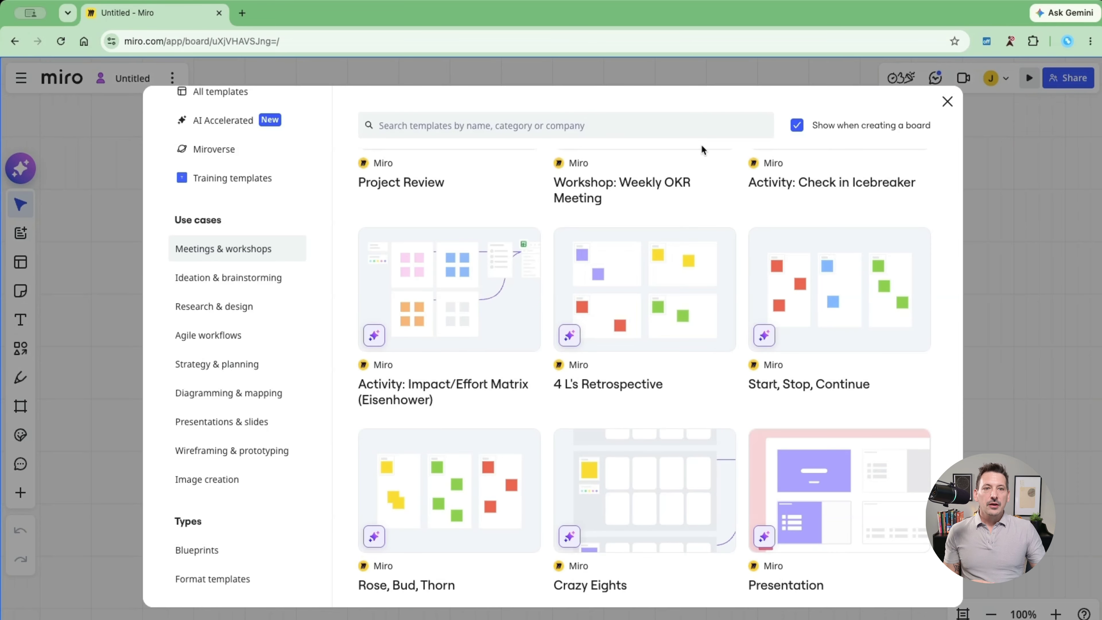
click(947, 101)
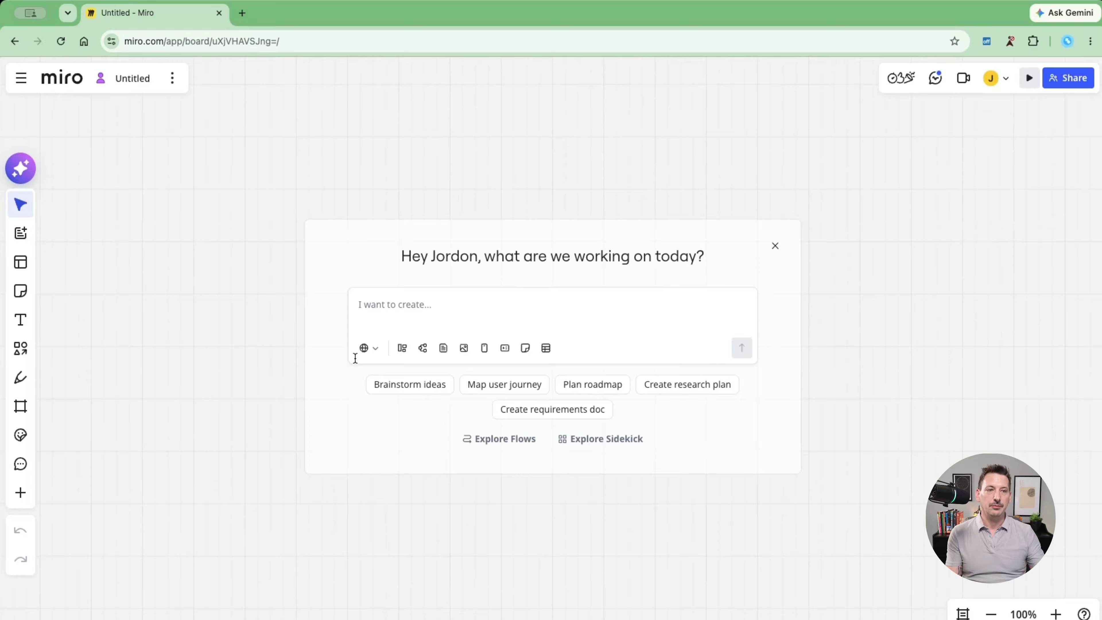
- Generate a "High Stakes or Low Stakes" warm-up with two columns and a "DRAG ME" area of 35 sticky notes, and add it to the canvas
click(310, 247)
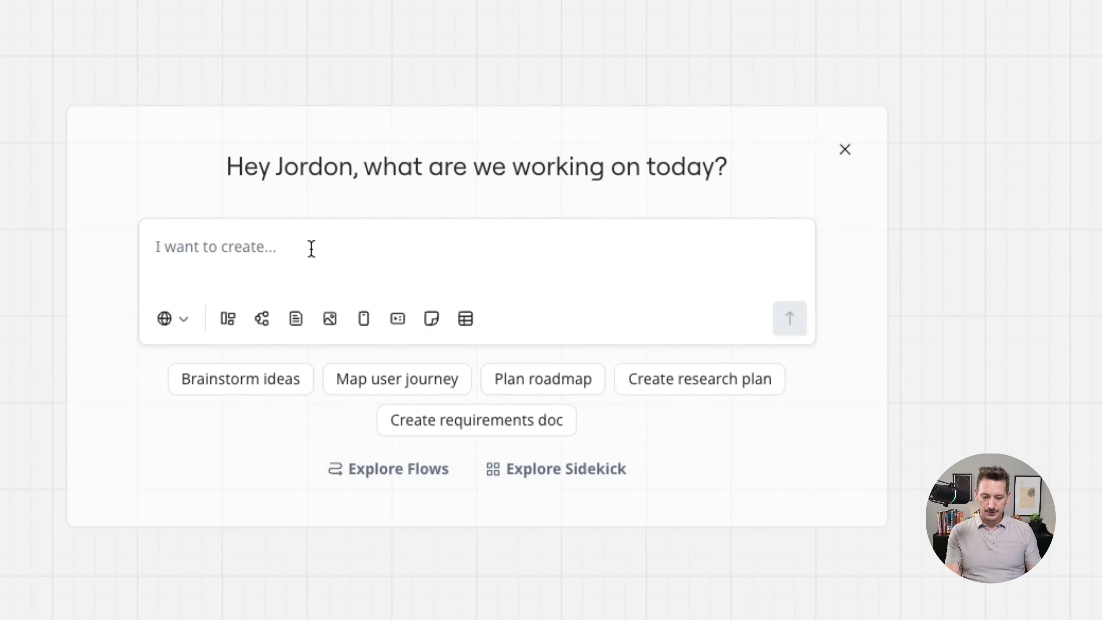
key(ctrl+v)
scroll(311, 247, up, 5)
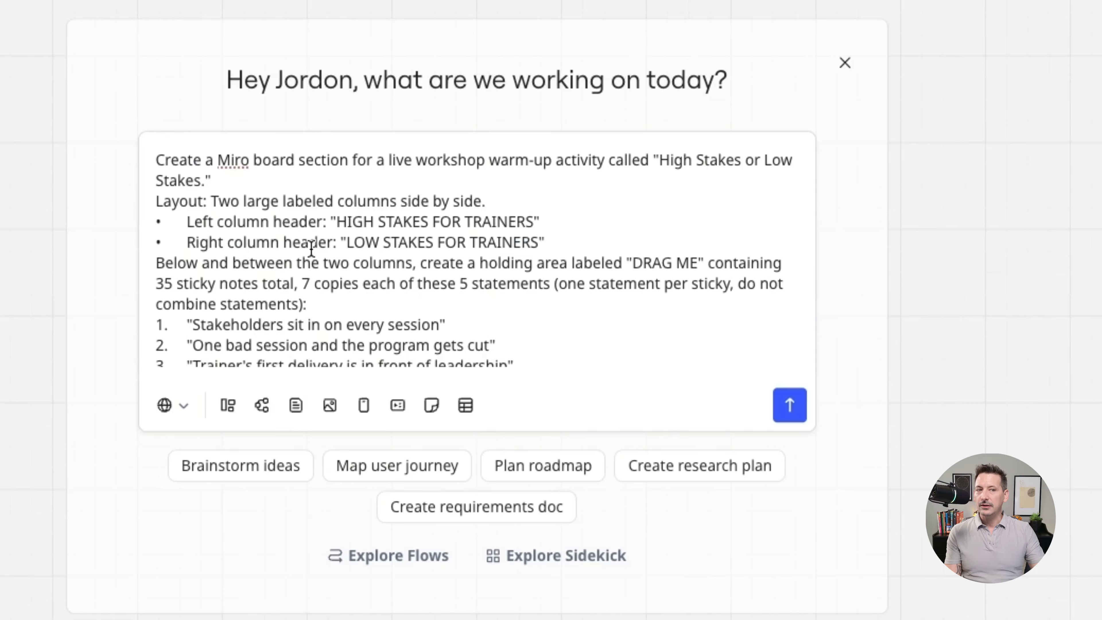
scroll(440, 266, down, 5)
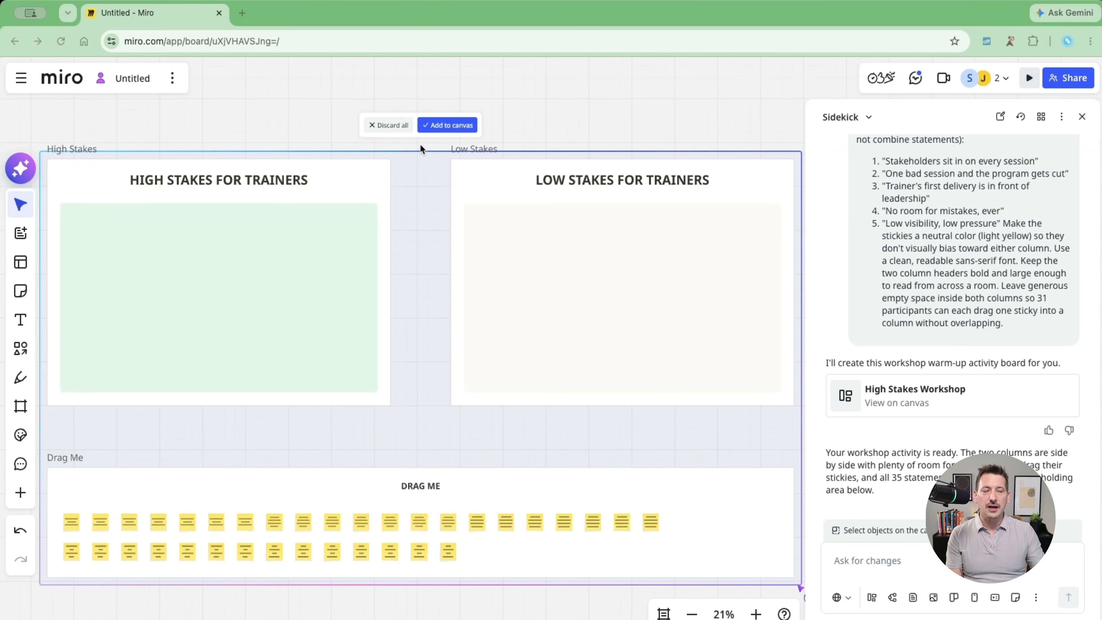
click(454, 125)
click(403, 327)
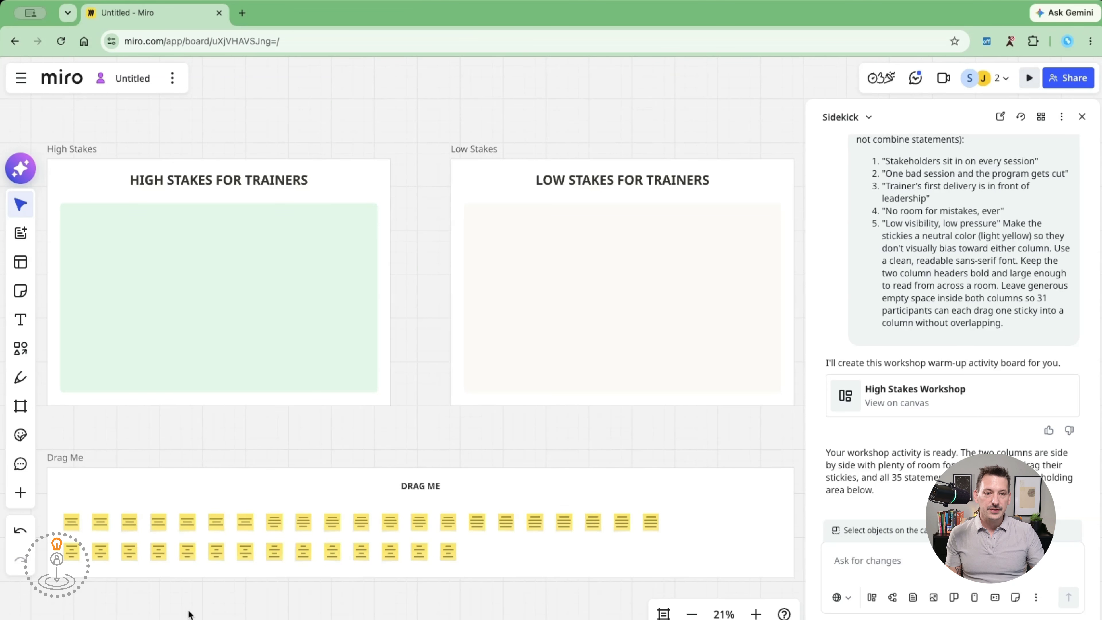
- Move one "One bad session and the program gets cut" sticky note from the Drag Me area into the upper middle of the High Stakes column
scroll(204, 523, up, 10)
scroll(204, 522, down, 6)
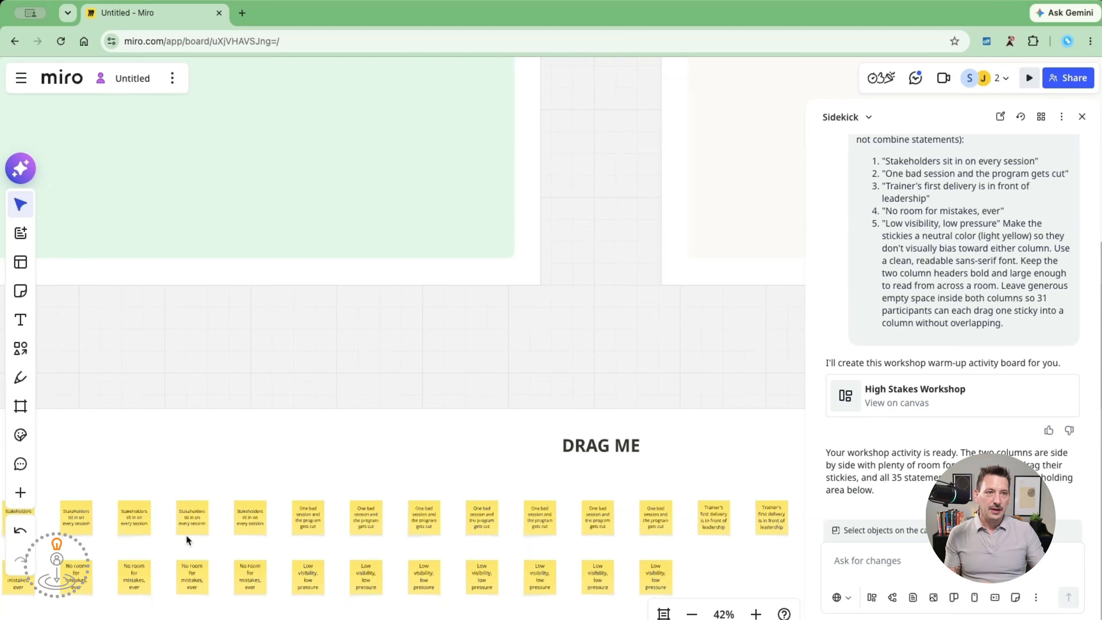
scroll(186, 535, down, 3)
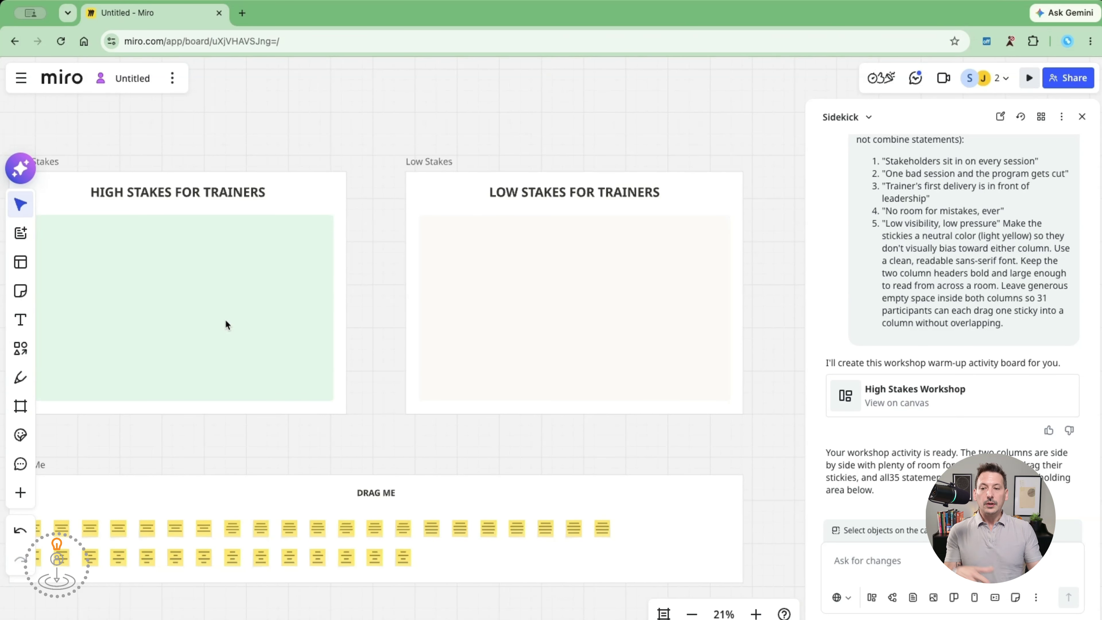
scroll(226, 321, left, 1)
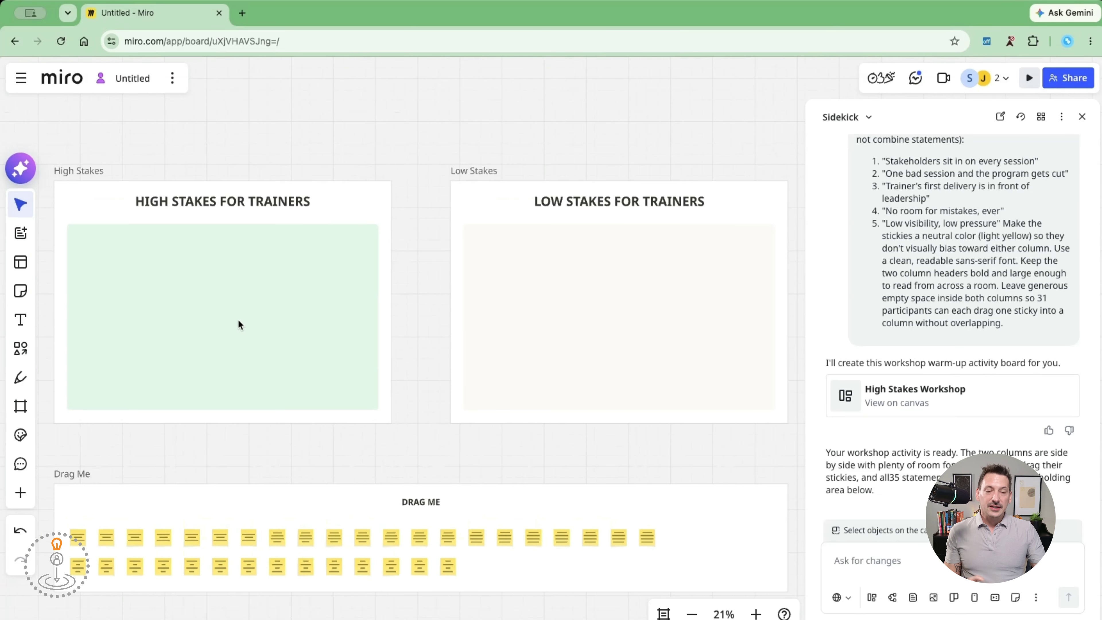
scroll(237, 319, down, 1)
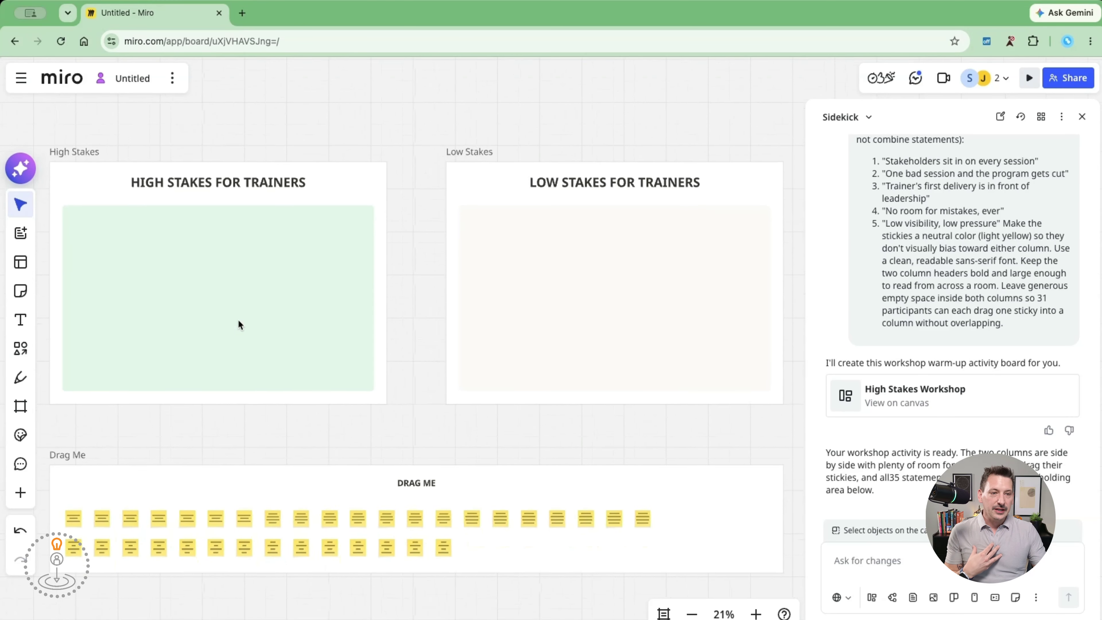
click(354, 523)
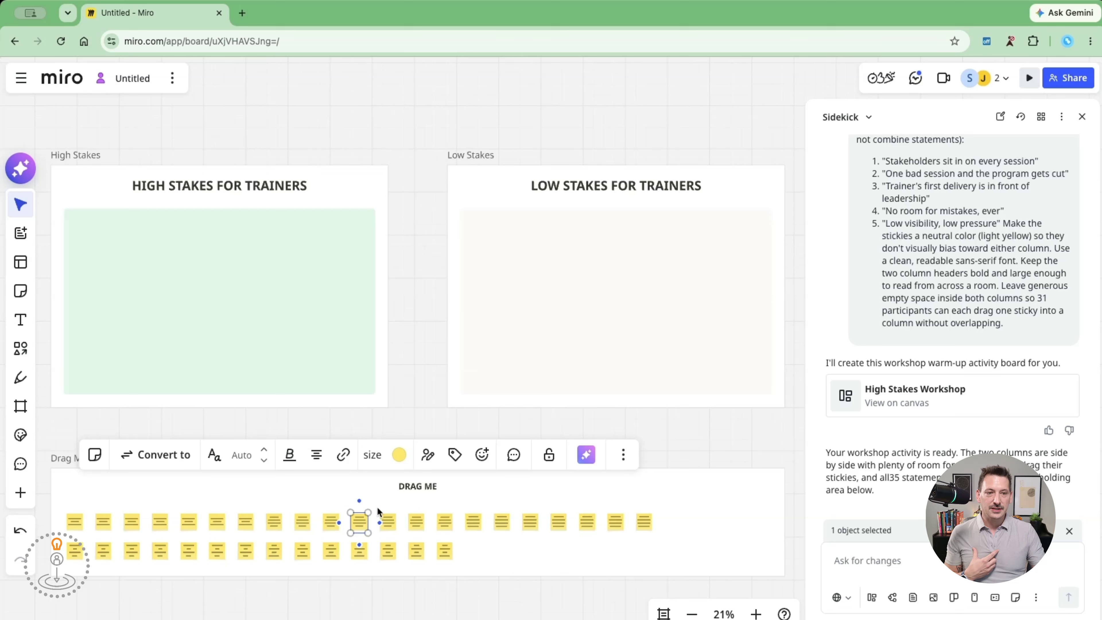
drag(357, 519, 232, 245)
- Scale the Drag Me frame down together with its title and sticky notes, making it narrower than the two columns above
scroll(372, 464, up, 10)
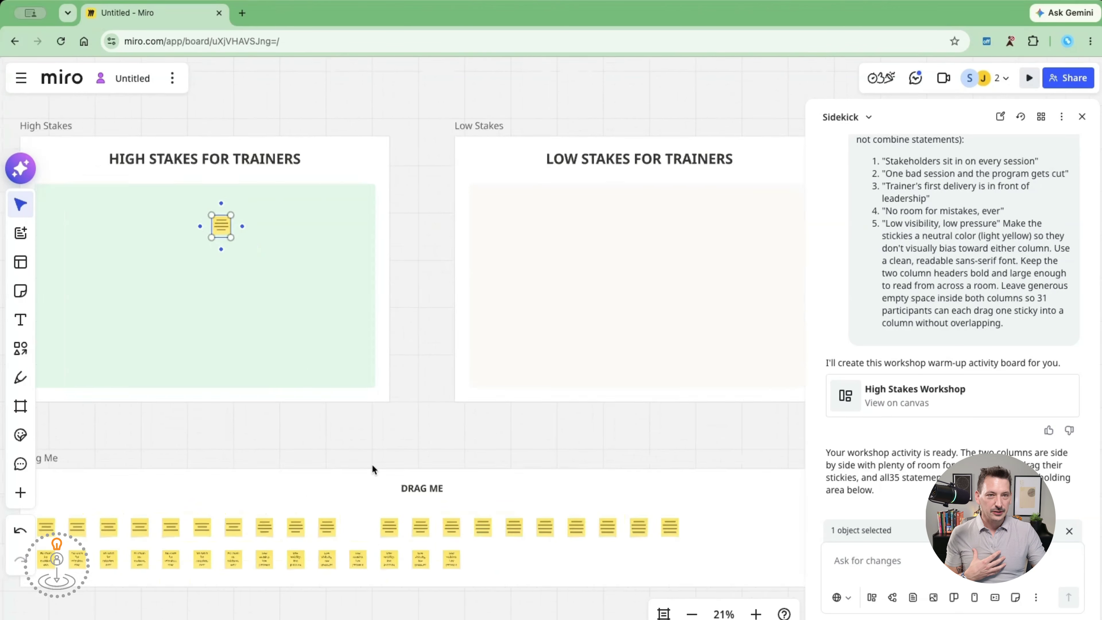
scroll(372, 464, down, 6)
scroll(372, 465, right, 3)
scroll(372, 465, right, 4)
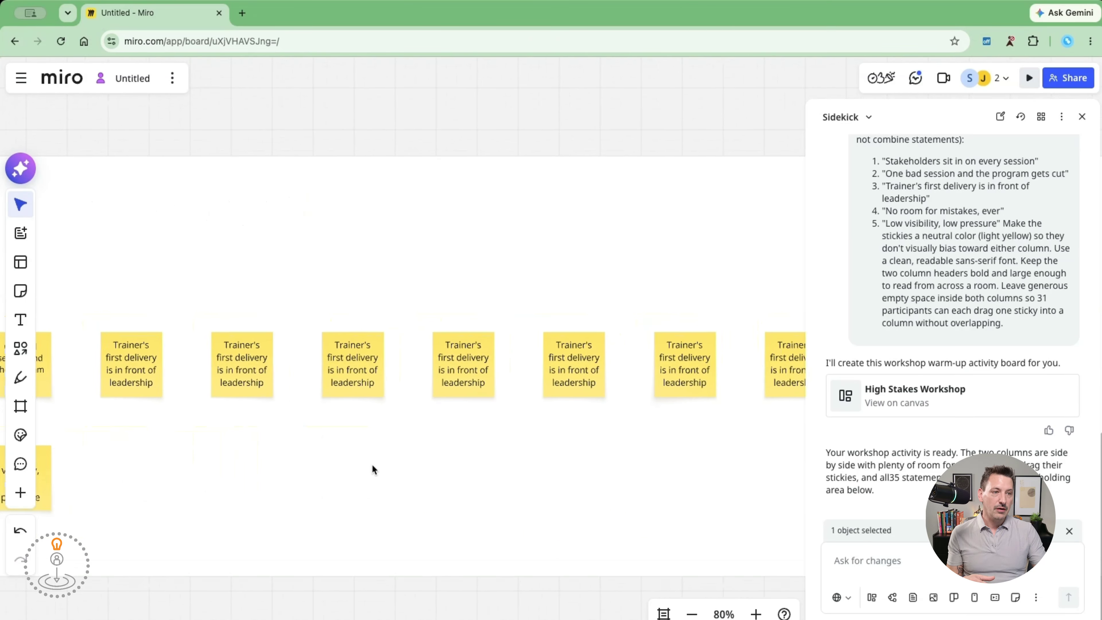
scroll(372, 465, down, 6)
scroll(372, 464, left, 5)
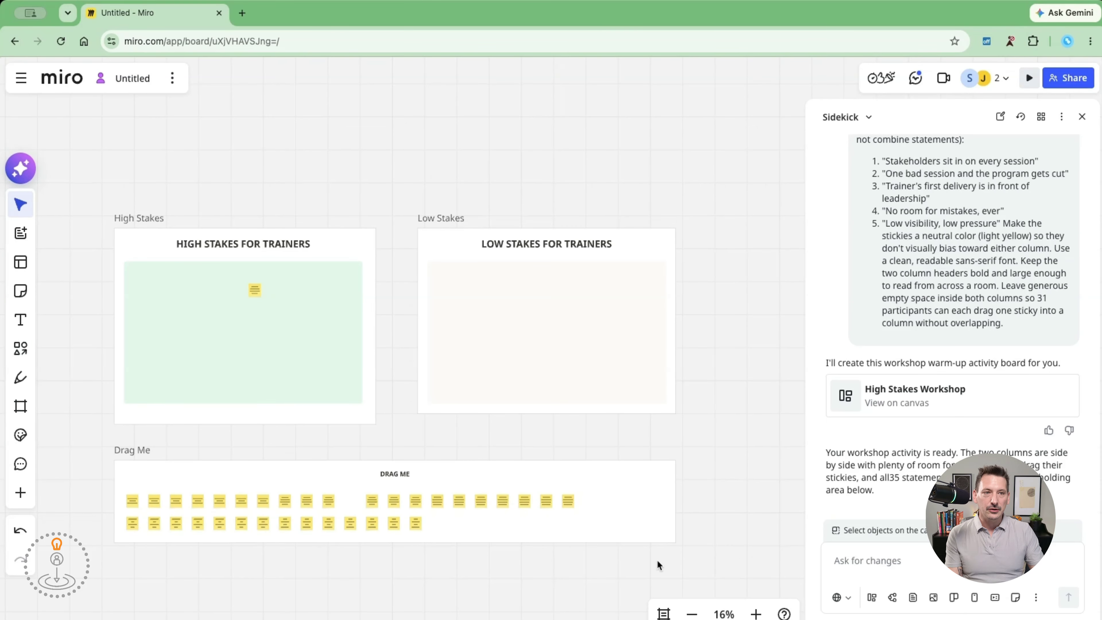
key(ctrl+z)
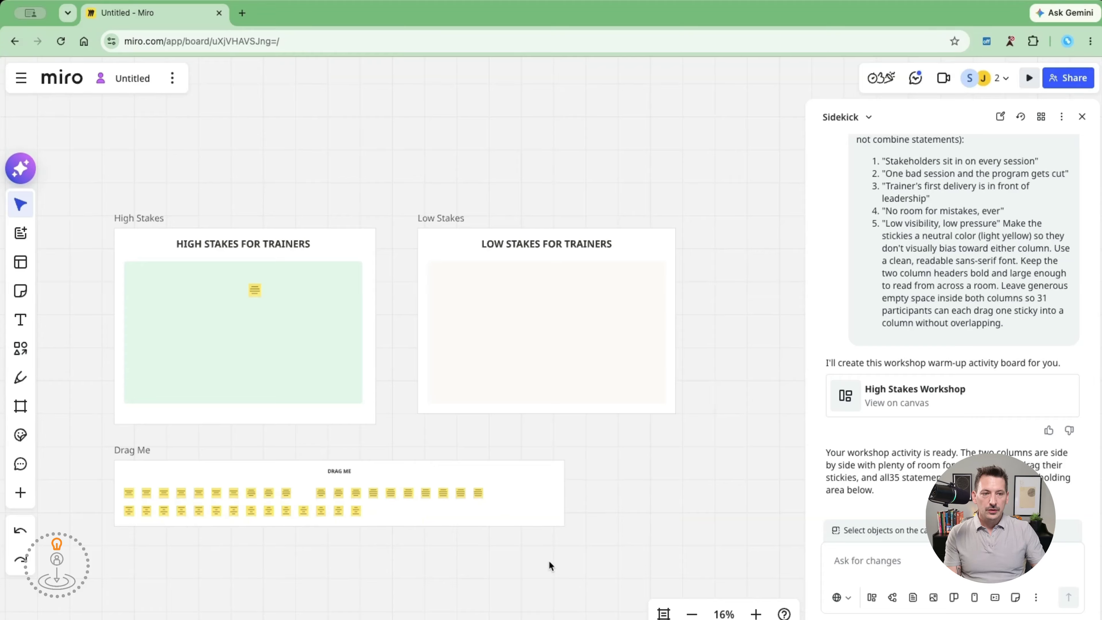
drag(588, 564, 111, 457)
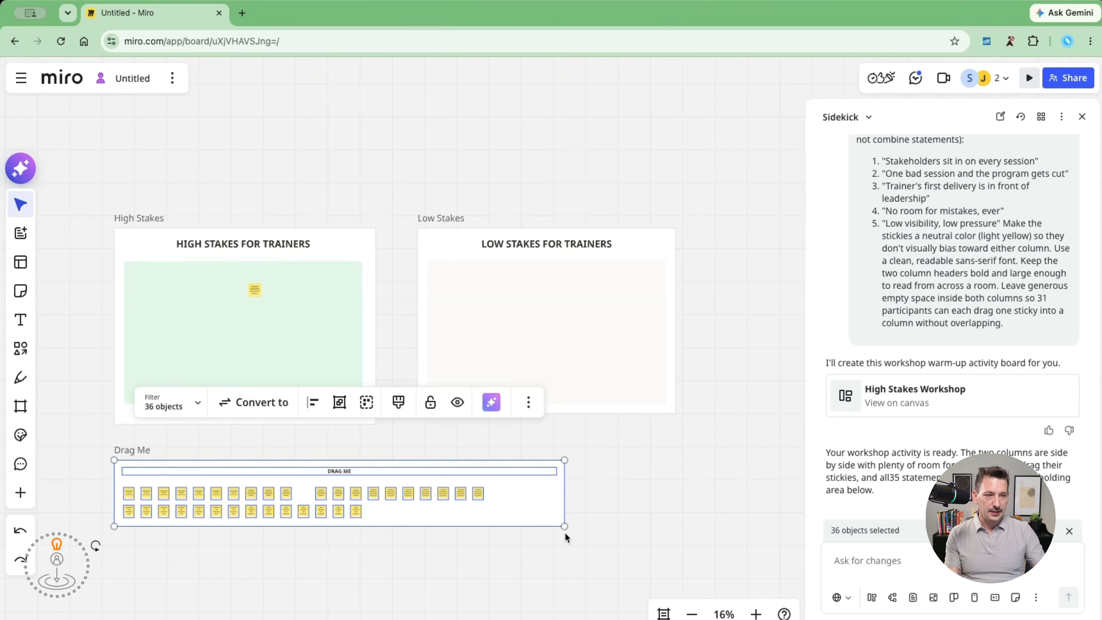
drag(564, 525, 556, 614)
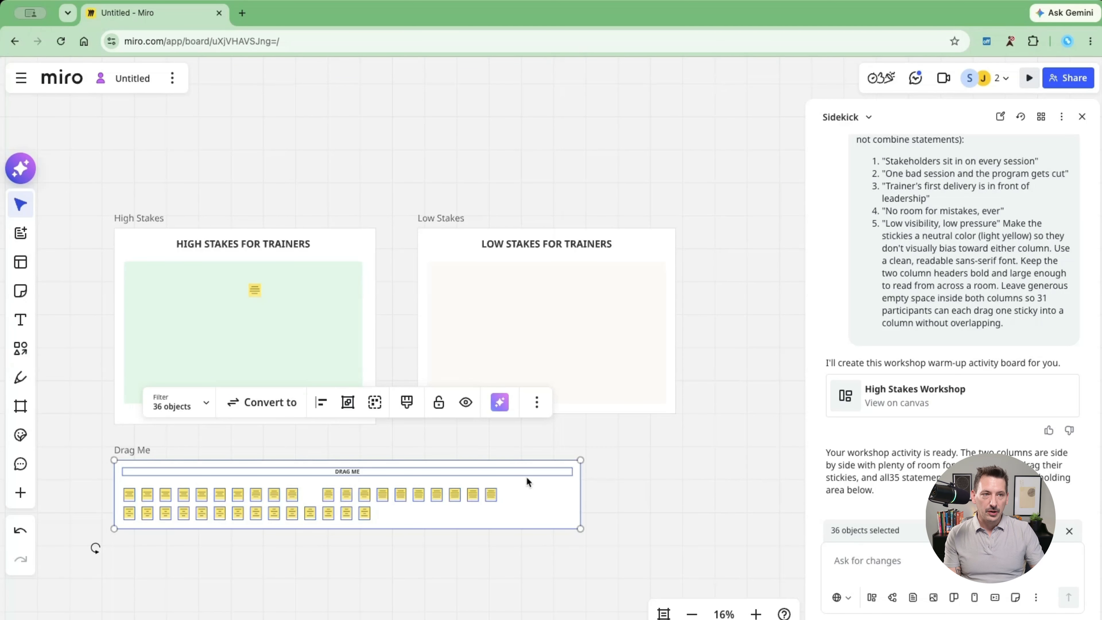
- Change the fill of the rectangle in the Low Stakes frame to light blue at 100% opacity
click(602, 335)
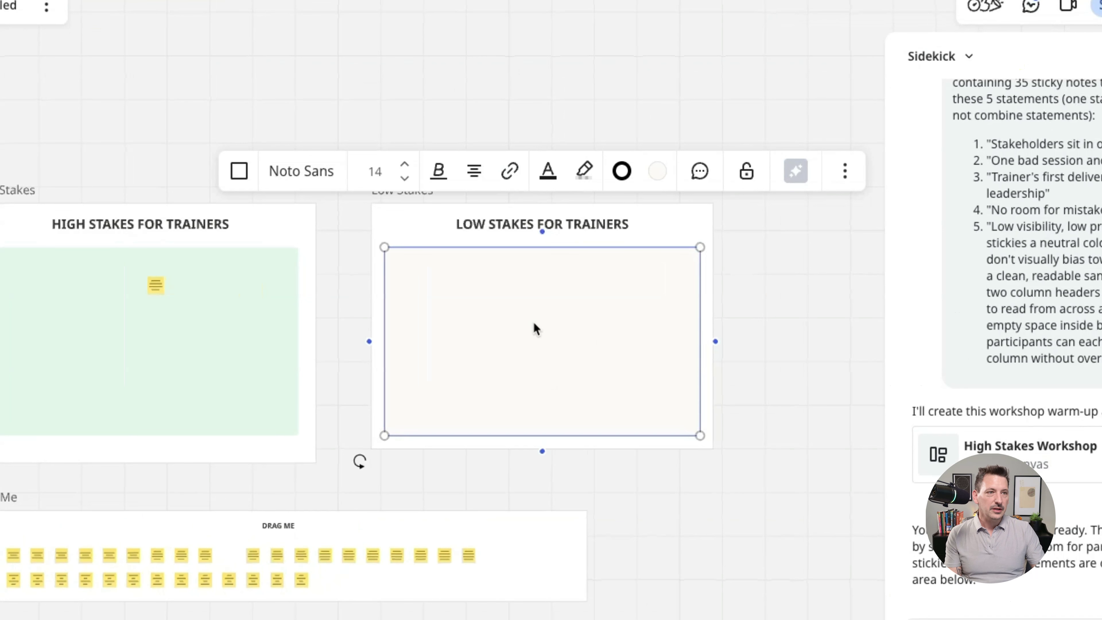
click(658, 171)
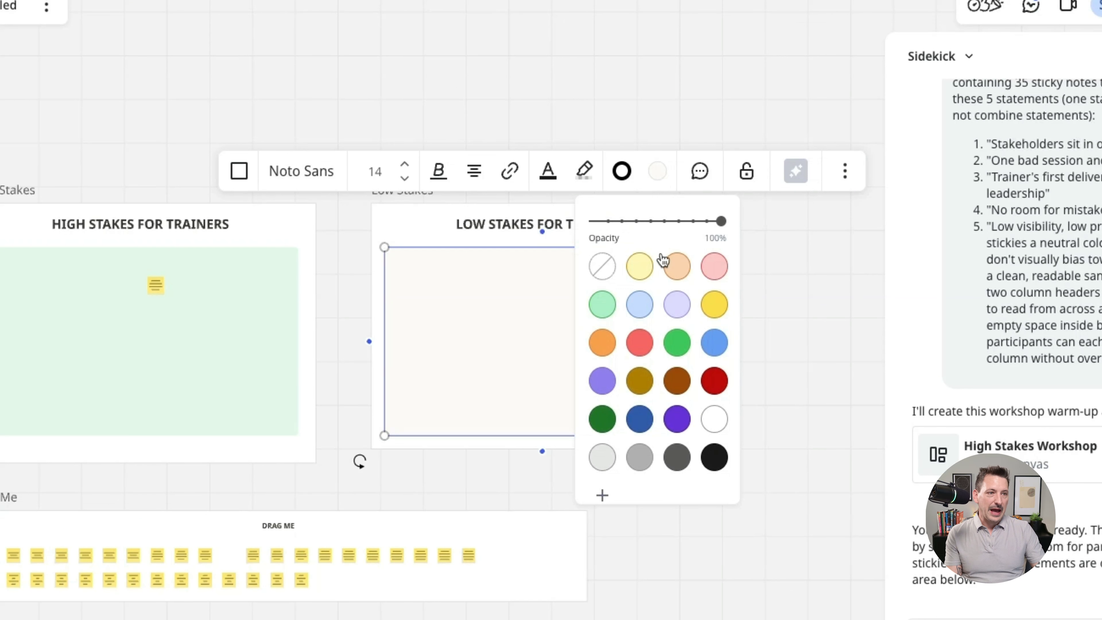
click(639, 304)
click(488, 455)
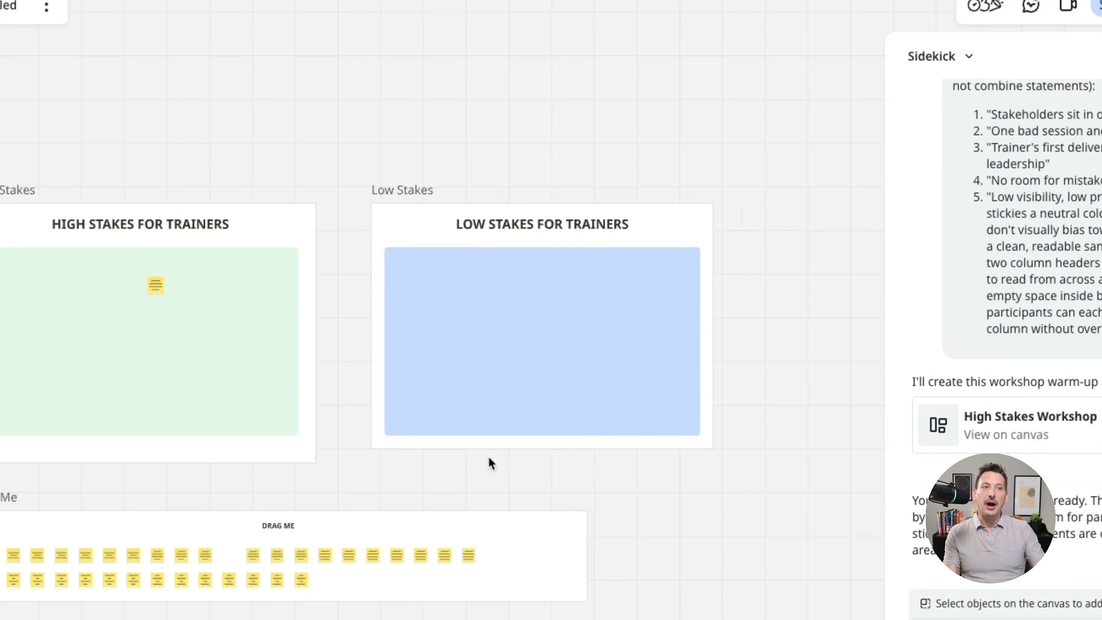
- Open the "LOW STAKES FOR TRAINERS" header for editing, leave it, and close and reopen the Sidekick panel
double_click(584, 222)
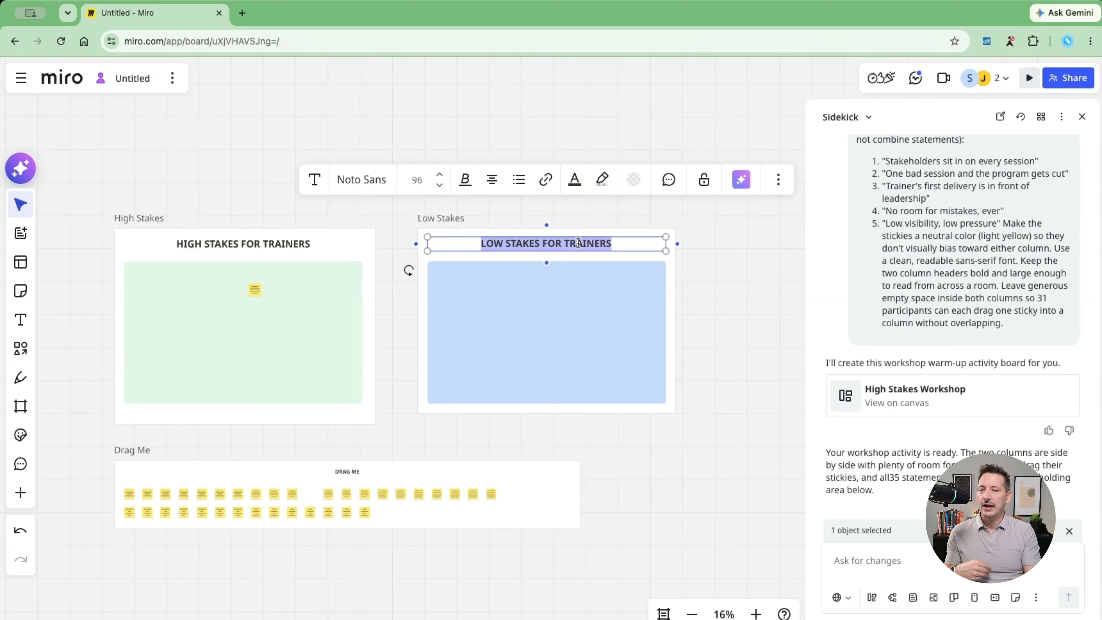
click(727, 428)
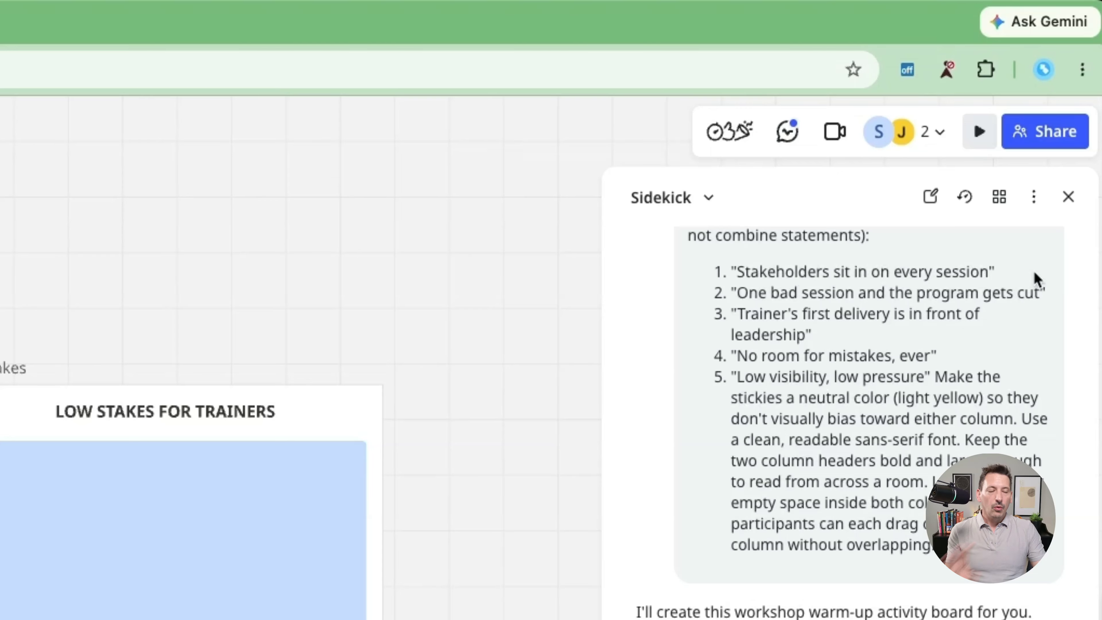
click(1068, 198)
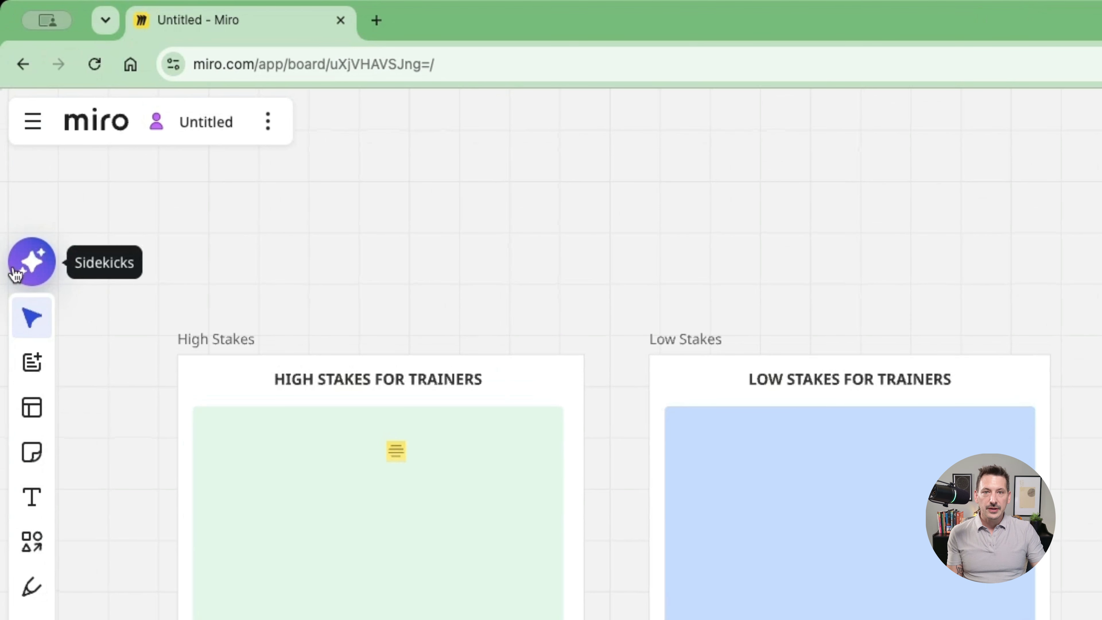
click(17, 271)
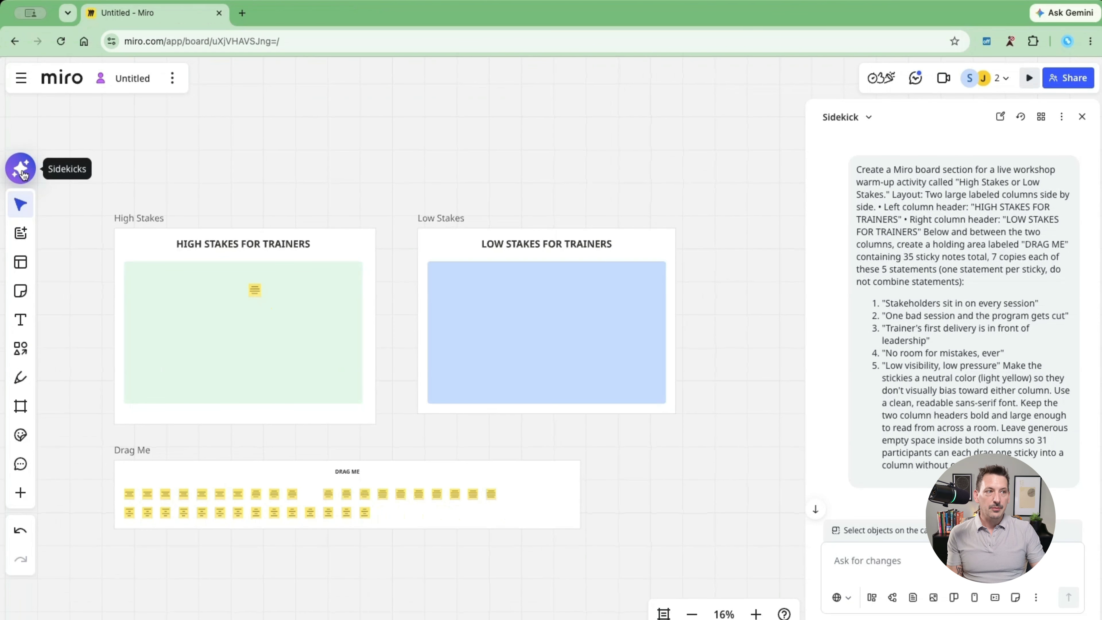
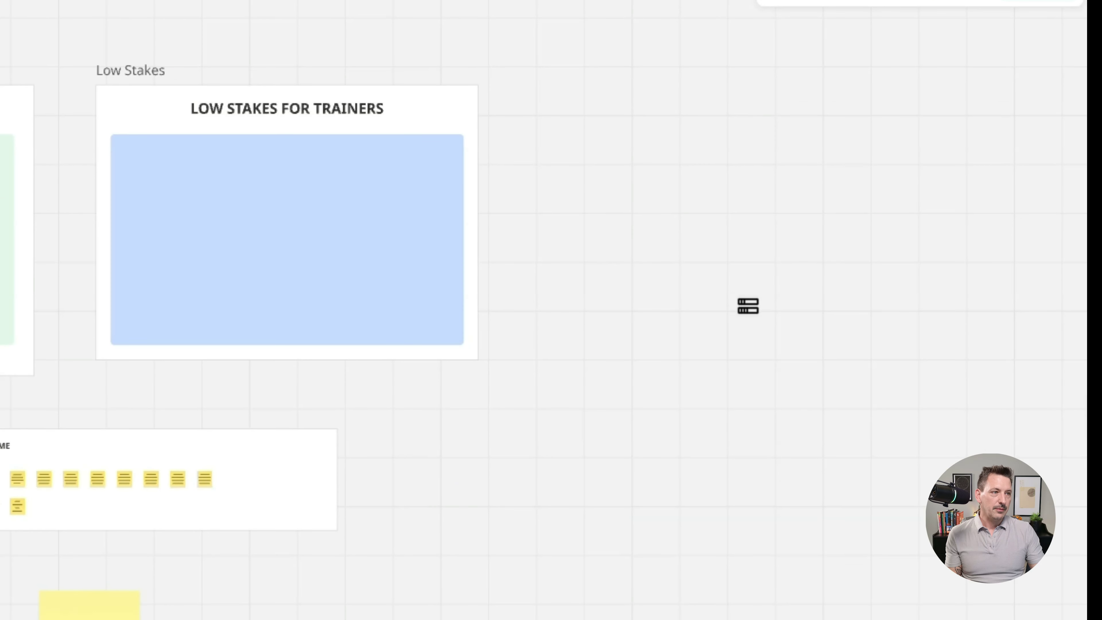
- Place a poll on the empty canvas beside the Low Stakes frame and enlarge it to about the frame's height
click(889, 236)
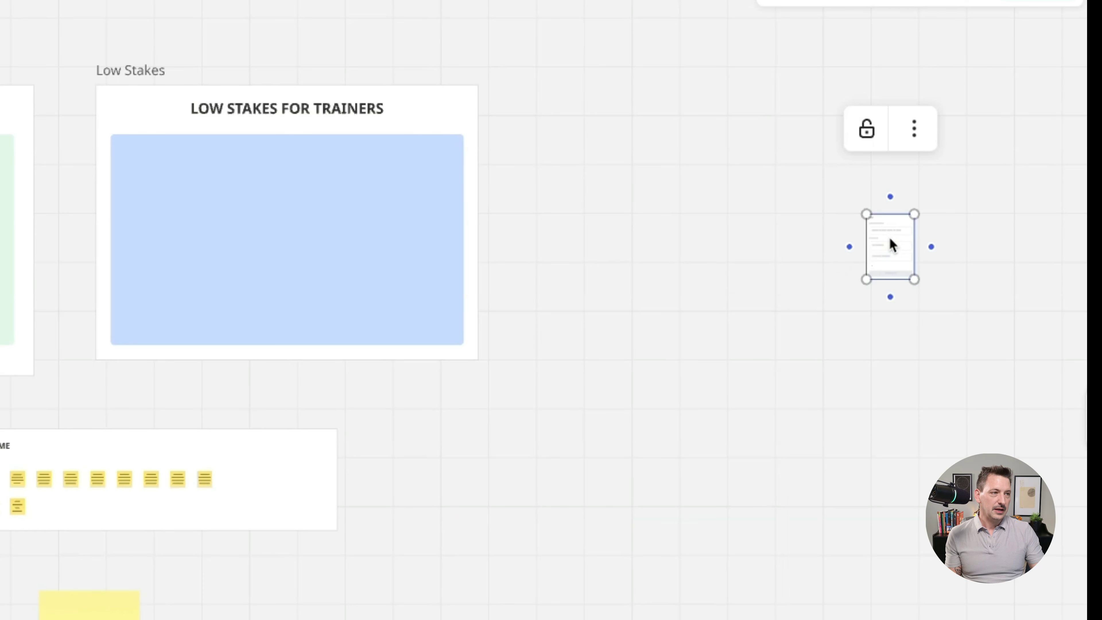
drag(864, 212, 710, 7)
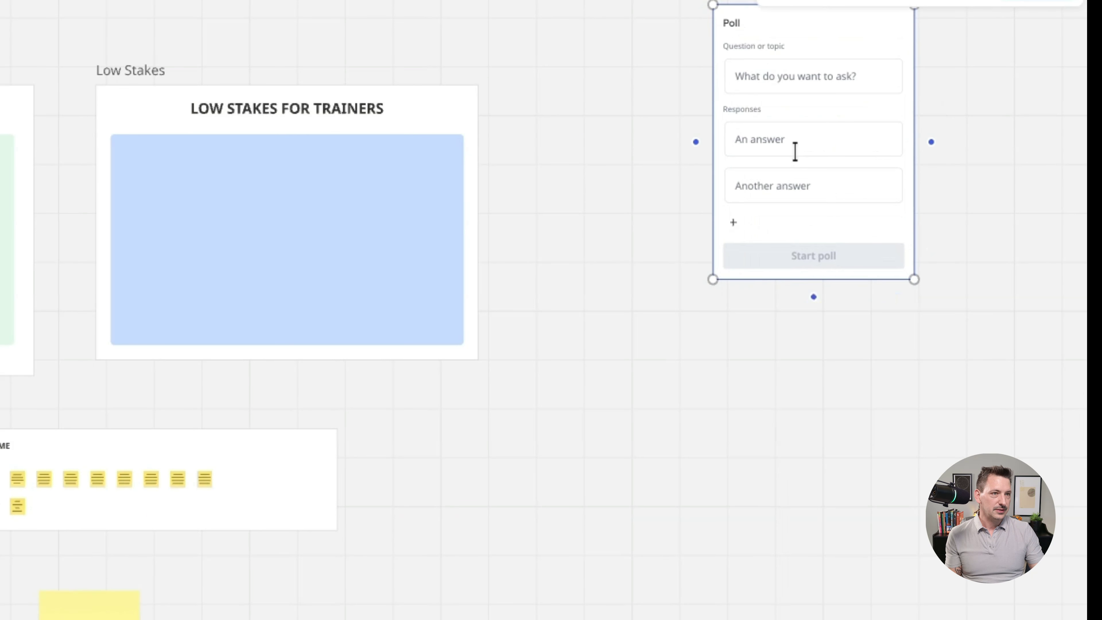
drag(795, 152, 868, 236)
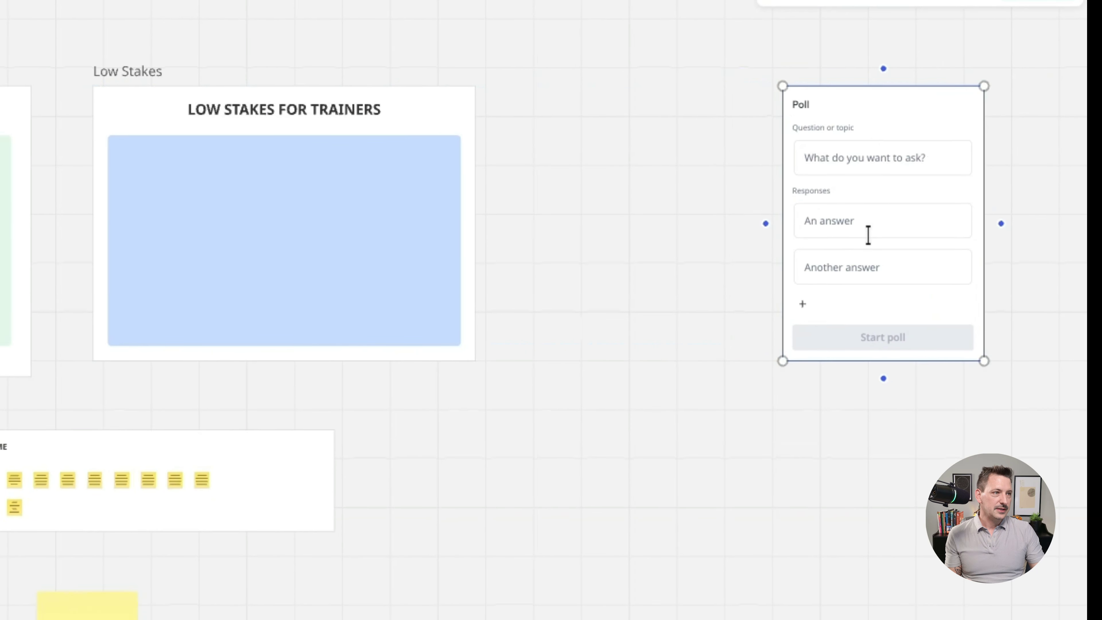
scroll(867, 236, right, 7)
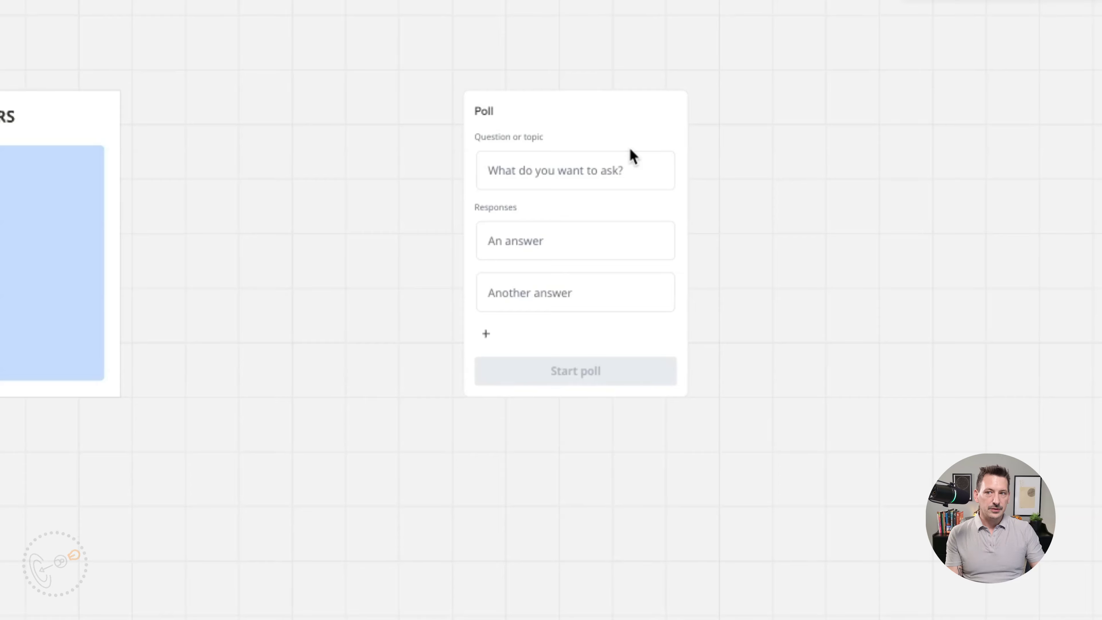
- Ask "What's the biggest blocker to certifying trainers faster at your org?" with answers Time Constraints, Lack of Process, Content Complexity, Inconsistent Standards, and start the poll
click(524, 172)
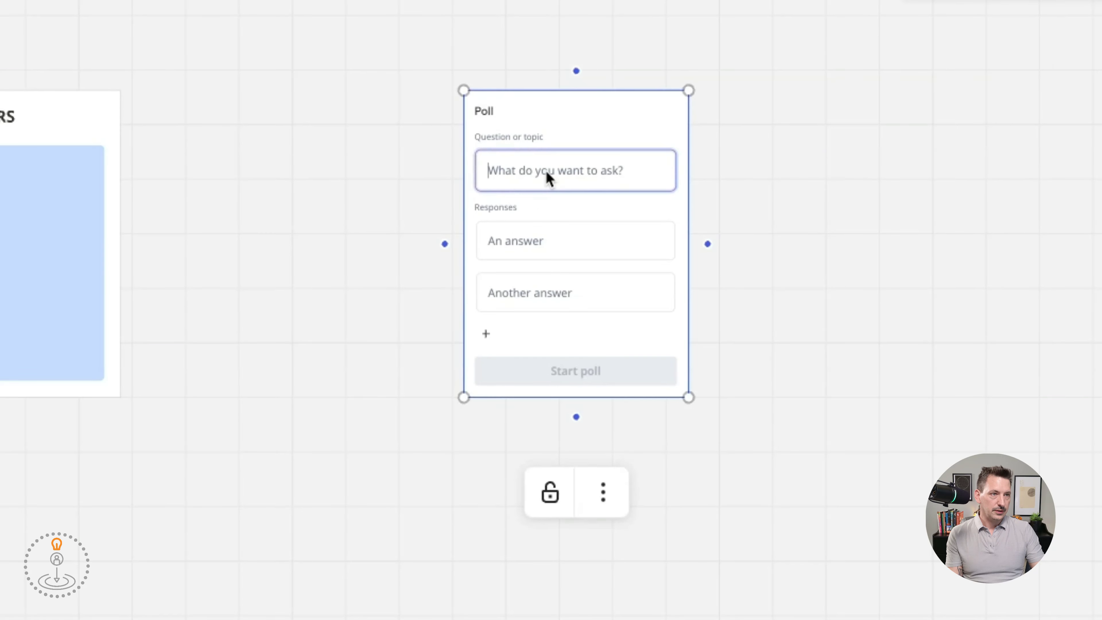
text(What's the biggest blocker to certifying trainers faster at your org?)
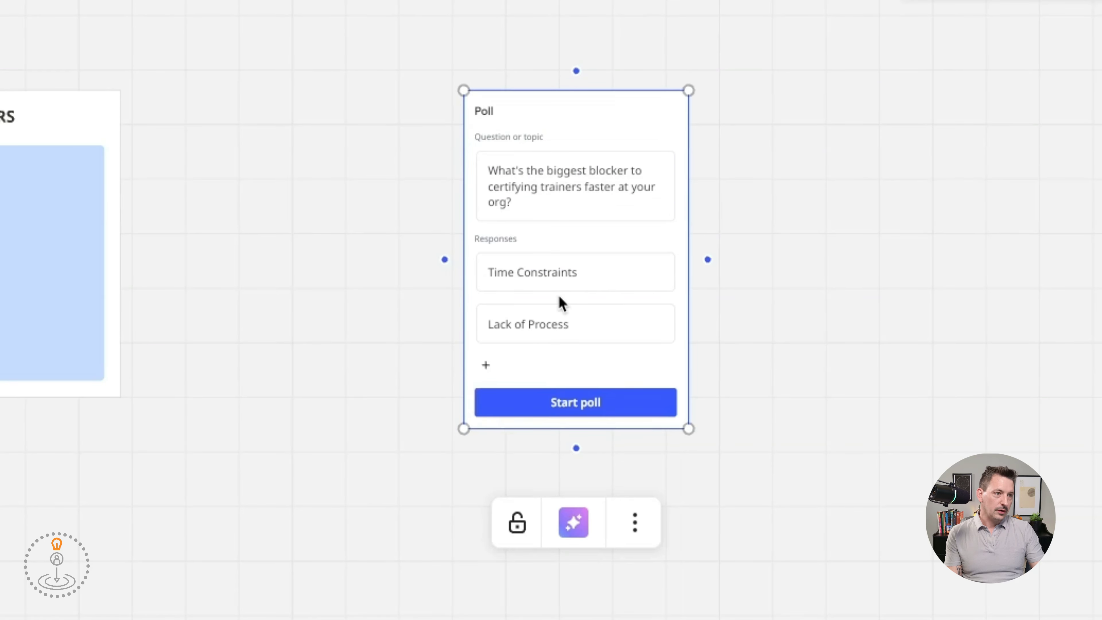
click(485, 367)
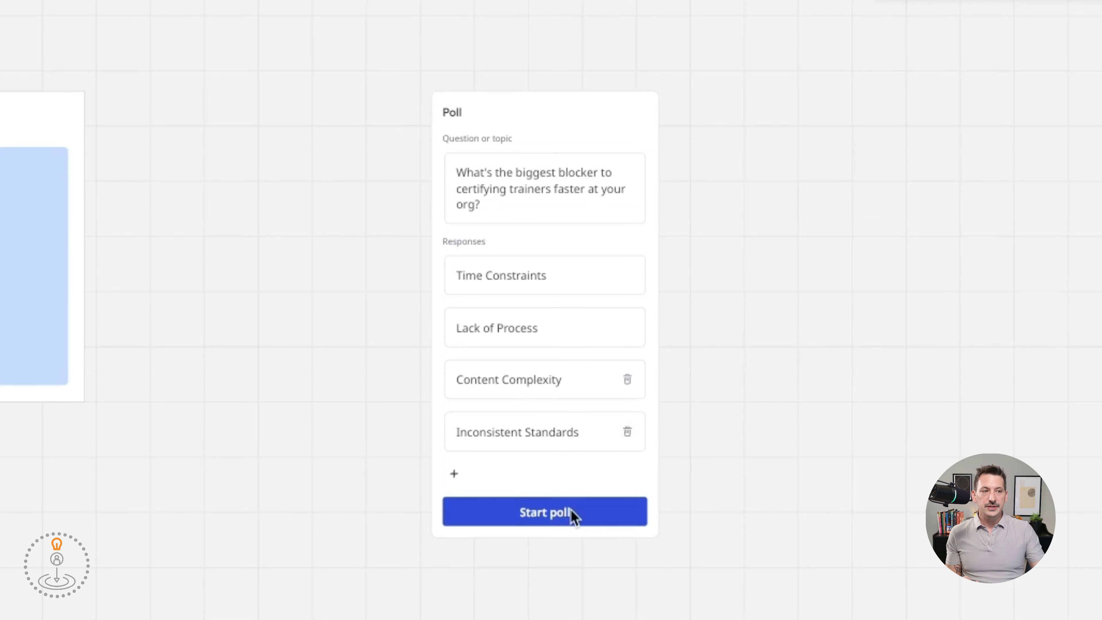
click(571, 513)
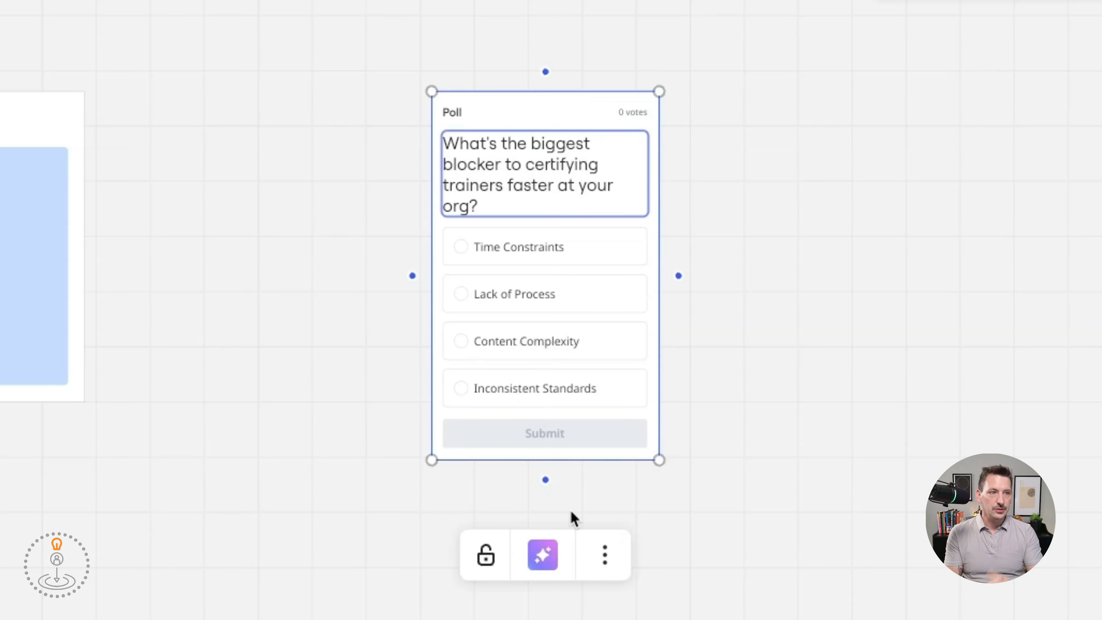
- Vote for Time Constraints in the poll and submit the answer
click(499, 244)
click(562, 431)
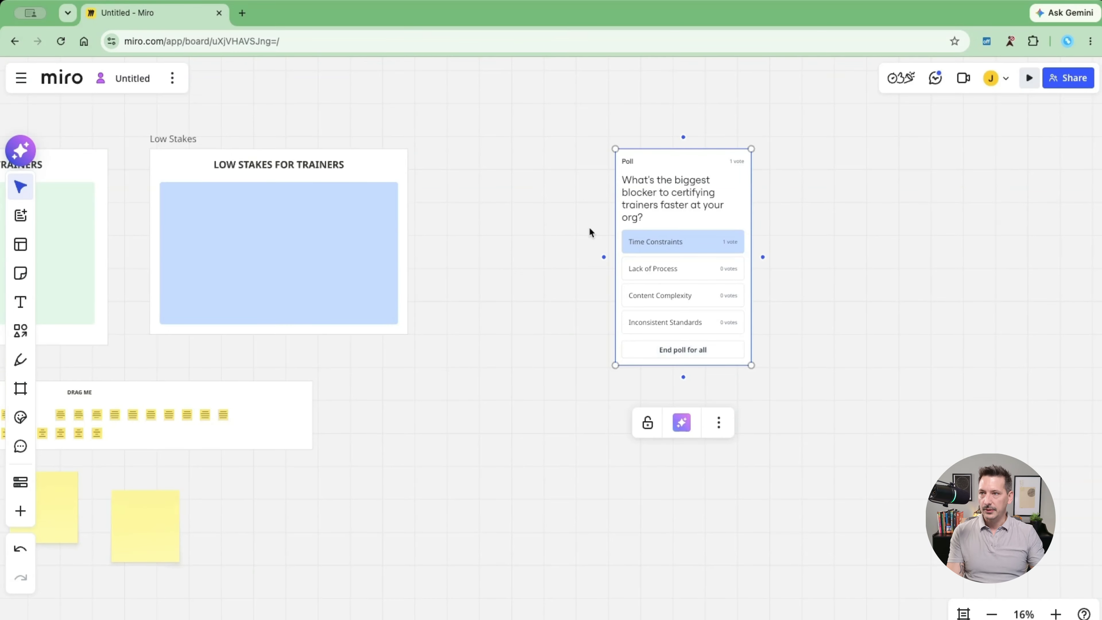
- Draw a connector line from the blue rectangle in the Low Stakes frame to the poll
click(374, 260)
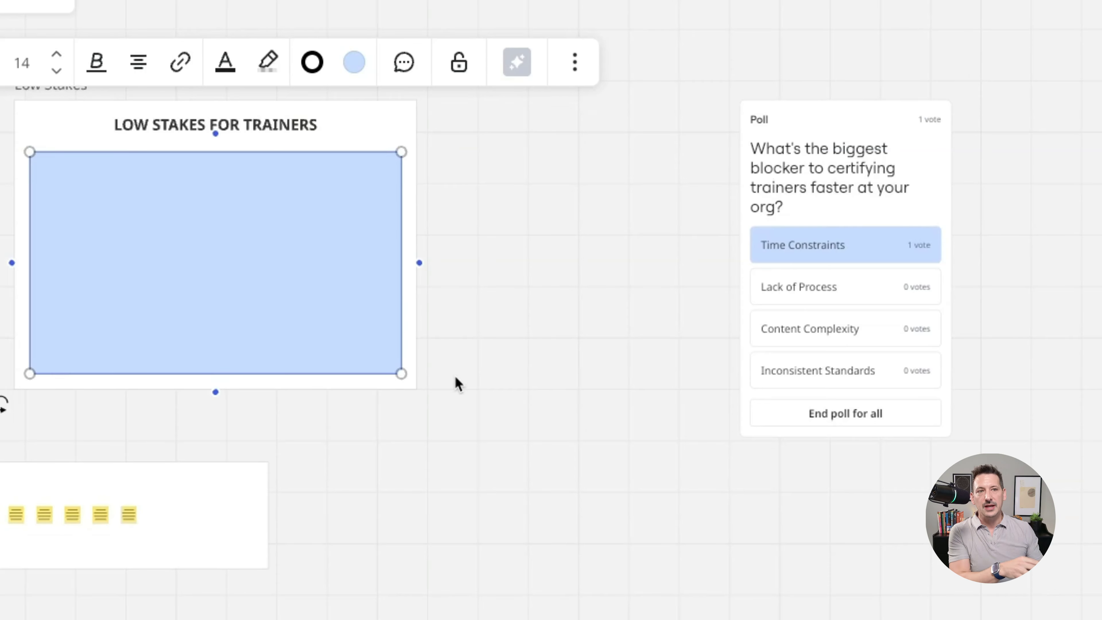
click(418, 263)
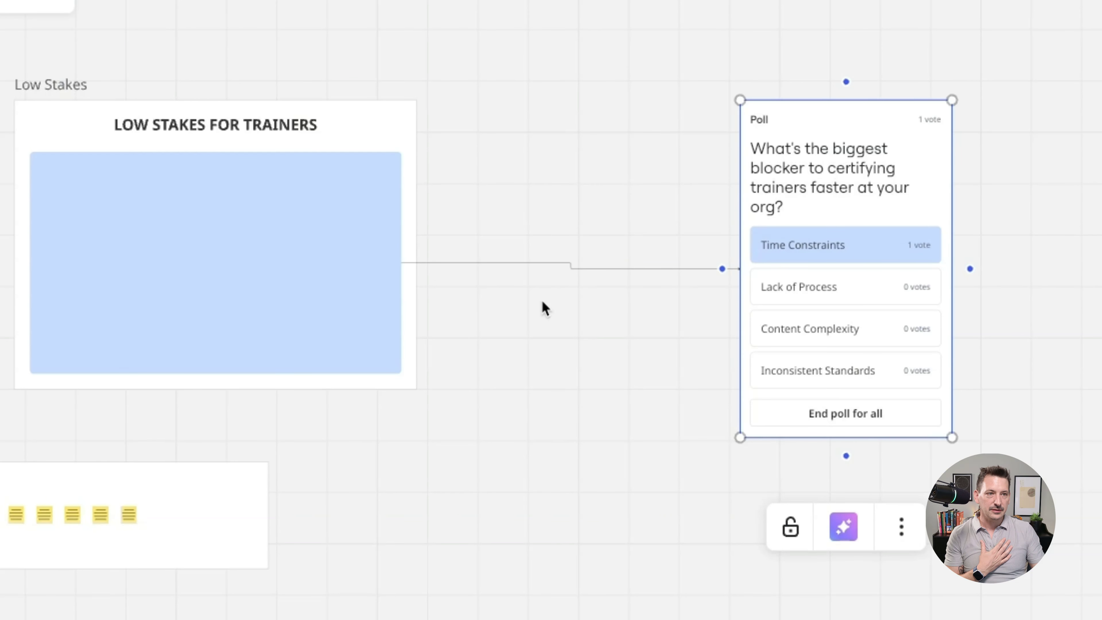
click(645, 367)
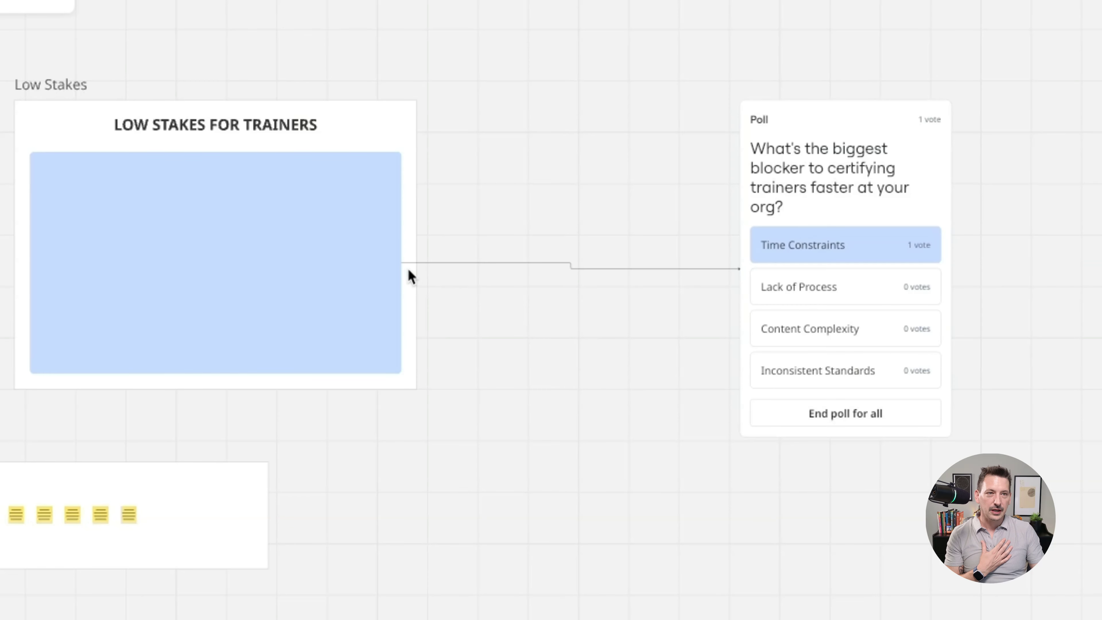
- Examine the new connector to the poll and the layout of the High Stakes, Low Stakes and Drag Me frames
scroll(609, 272, up, 6)
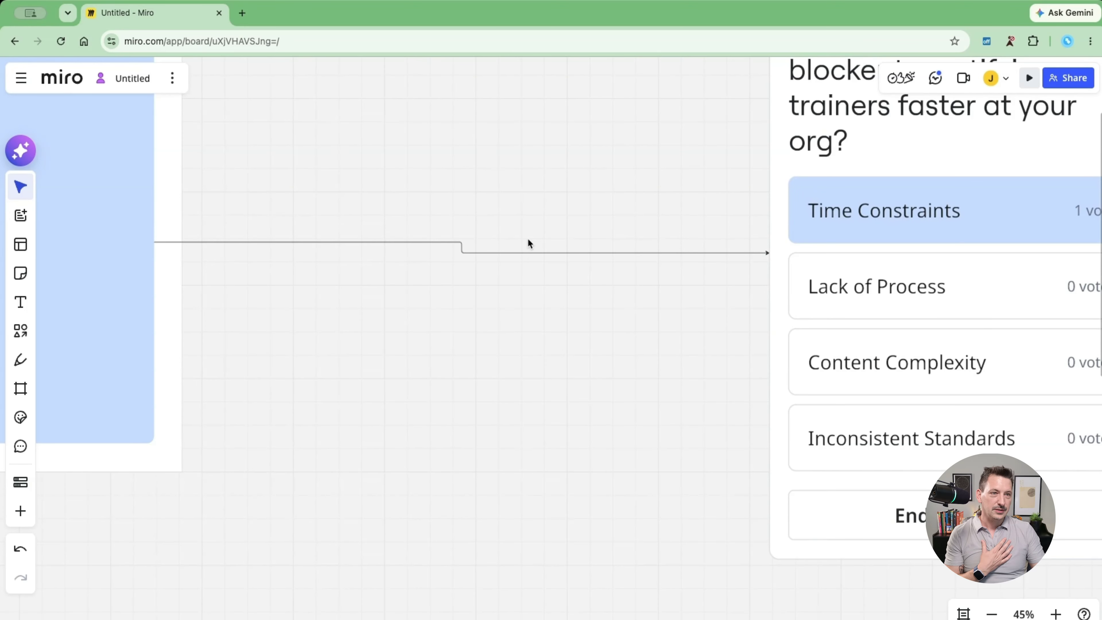
scroll(548, 274, down, 5)
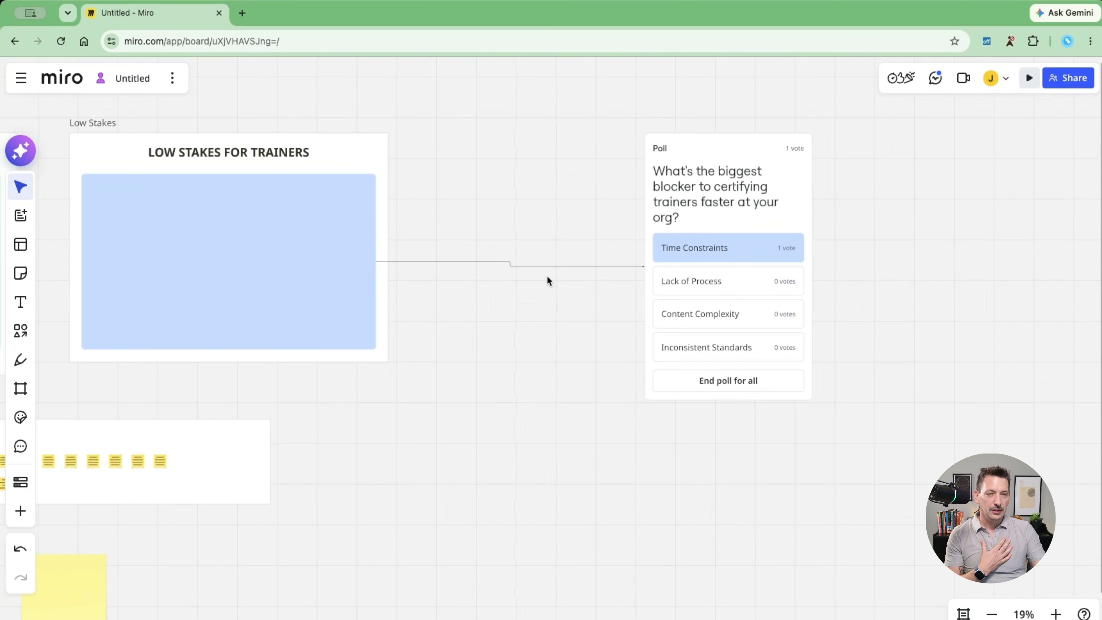
scroll(547, 280, down, 3)
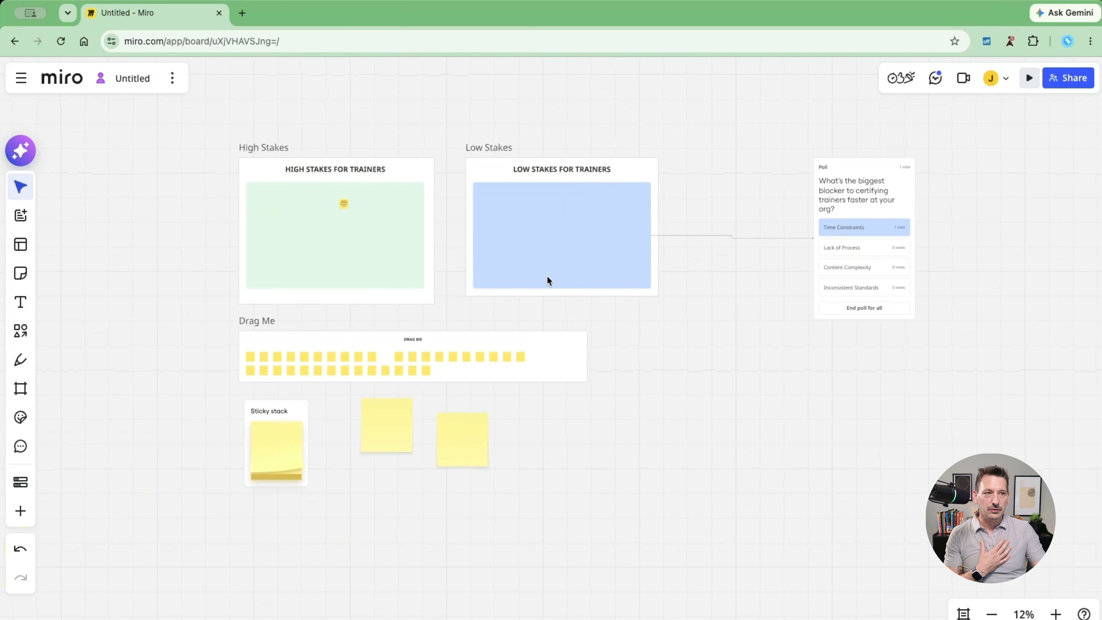
scroll(546, 278, left, 5)
scroll(546, 278, up, 6)
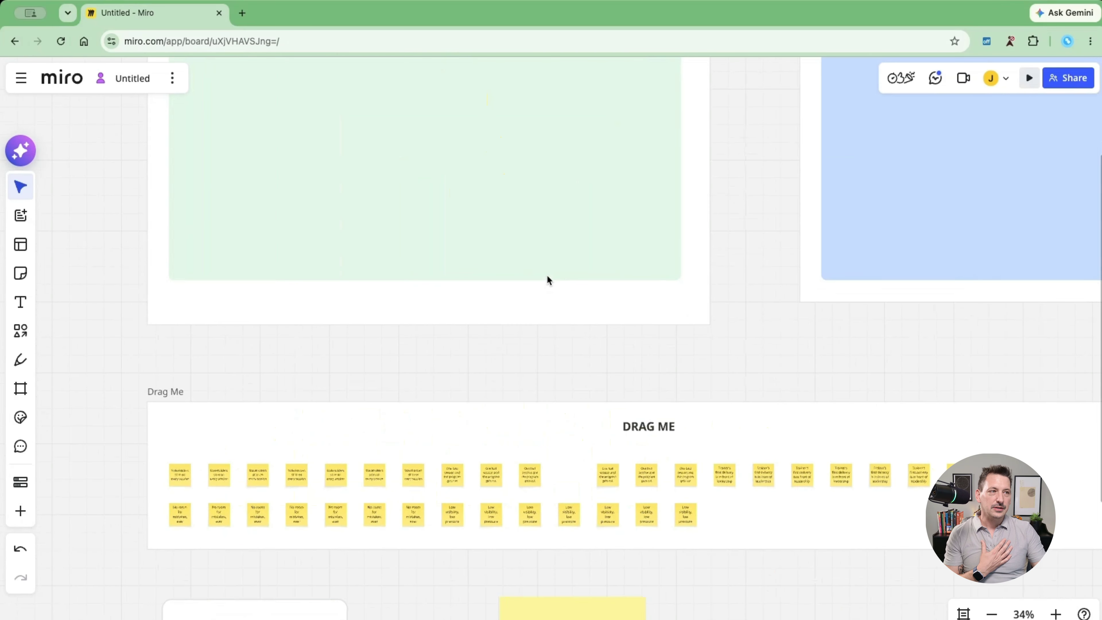
scroll(547, 277, down, 3)
scroll(546, 277, down, 1)
scroll(547, 276, right, 8)
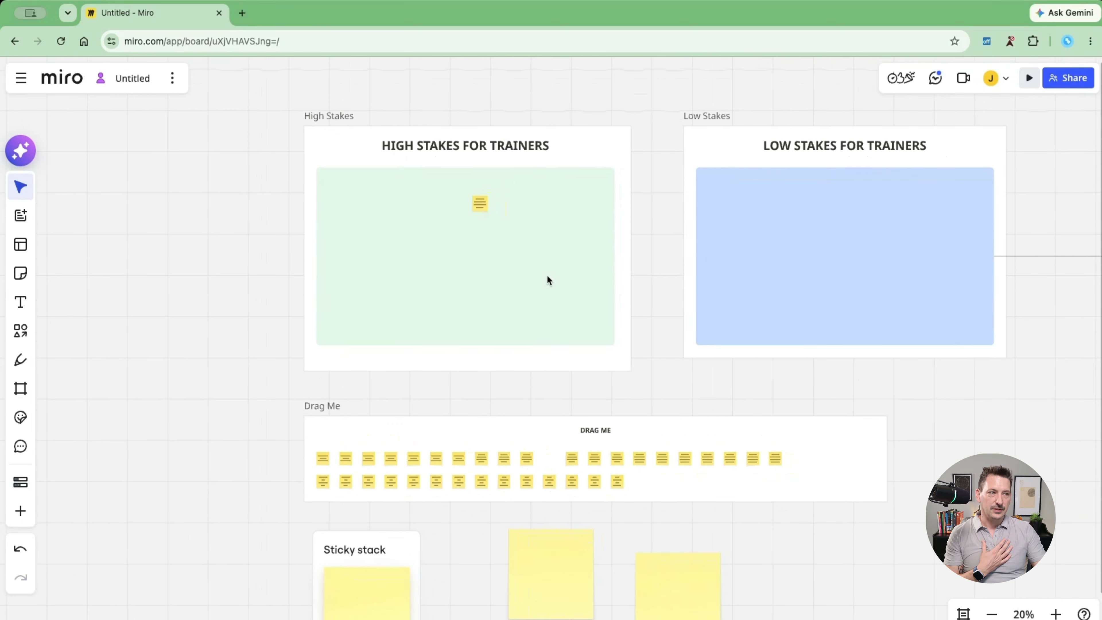
- Import the PREP Framework document onto the empty canvas beyond the poll as a view-only file
scroll(547, 276, right, 5)
scroll(782, 280, right, 8)
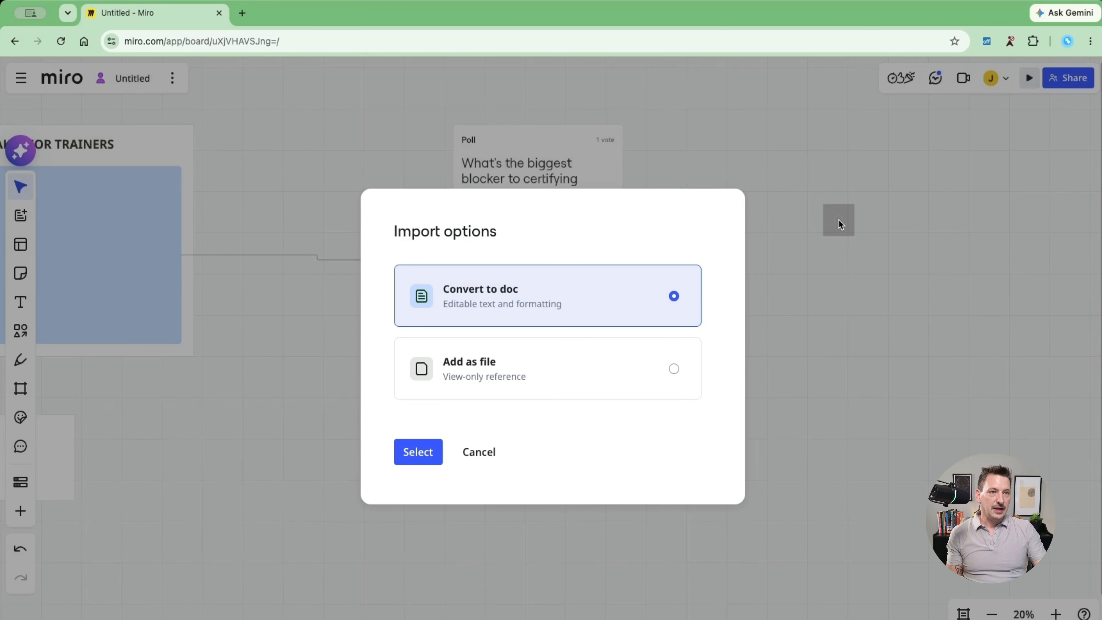
click(505, 367)
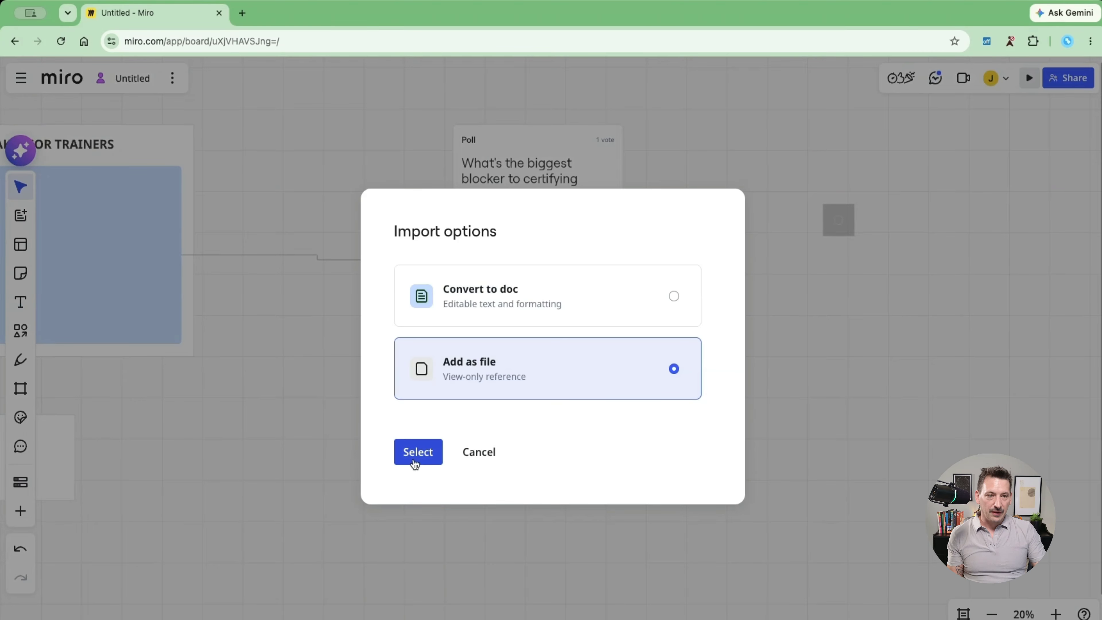
click(415, 453)
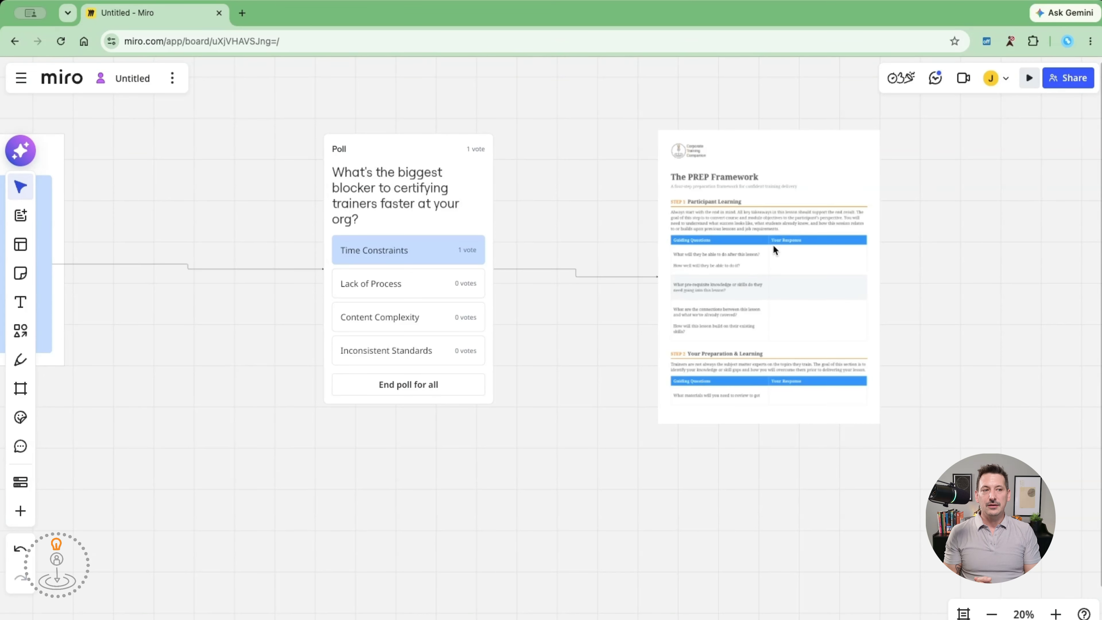
- Send Sidekick the copied prompt for a "What Do You Need More Of?" section with a "DROP YOUR ANSWER HERE" area and about 35 blank sticky notes
scroll(772, 245, right, 5)
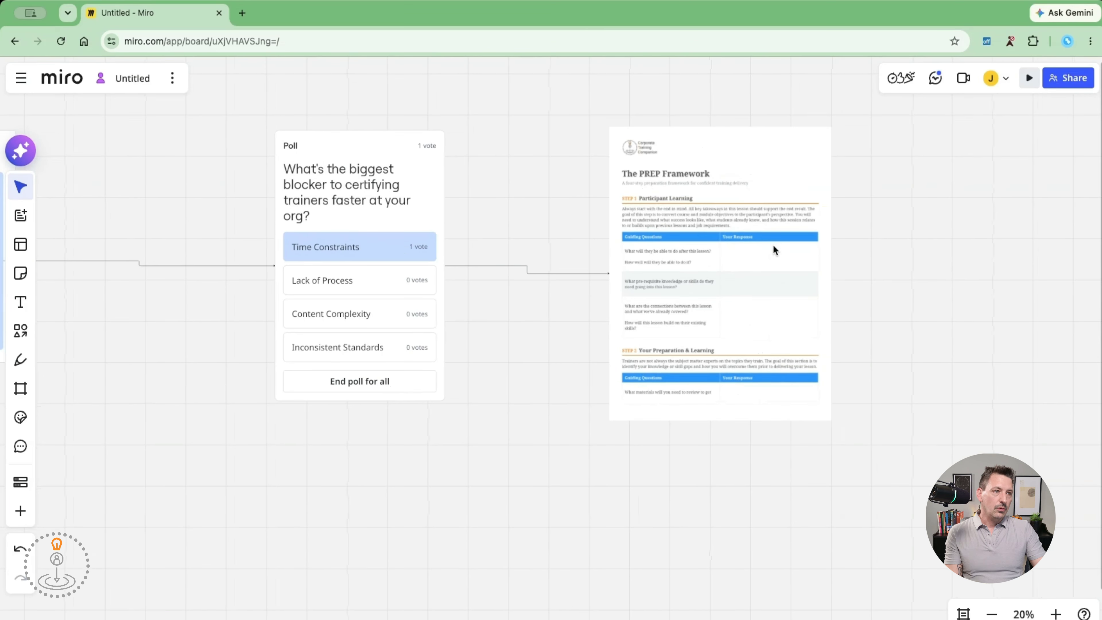
scroll(773, 245, right, 3)
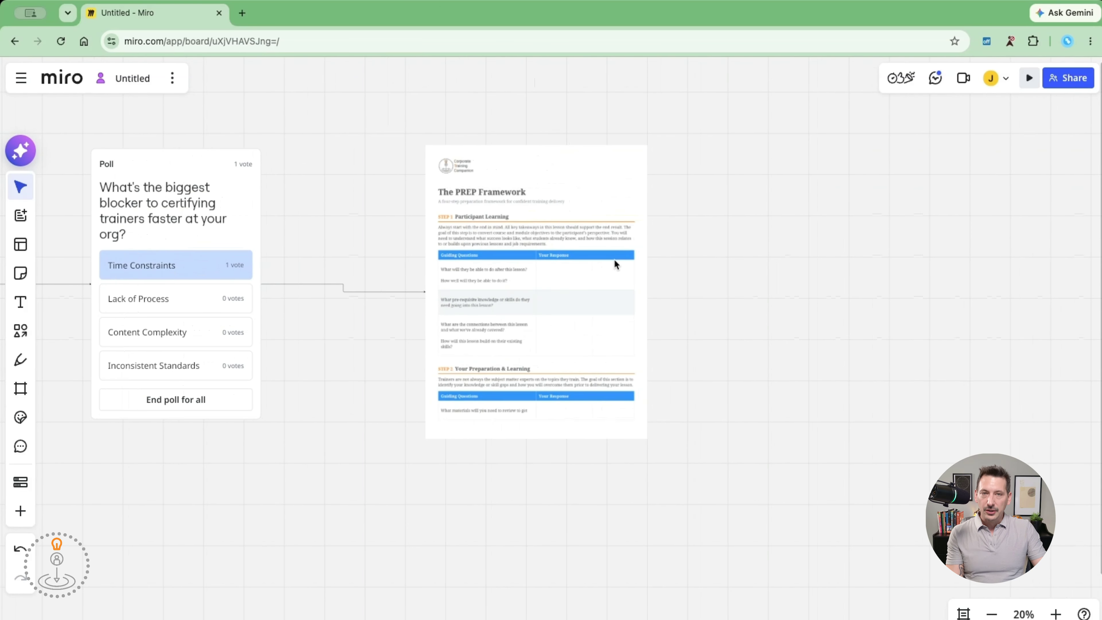
scroll(614, 261, right, 3)
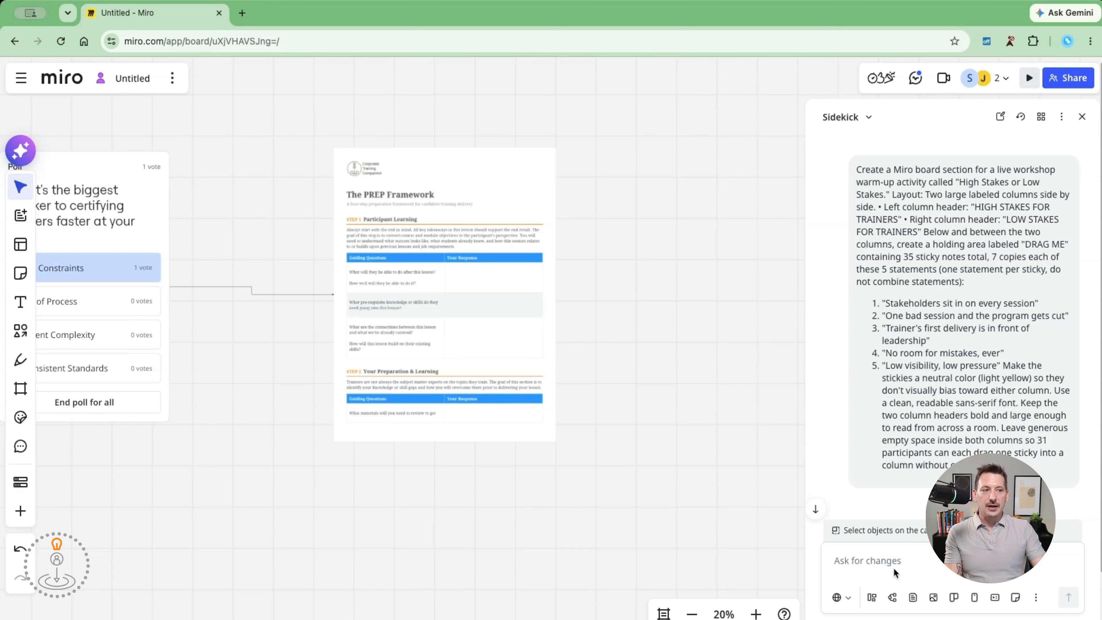
click(880, 566)
key(super+v)
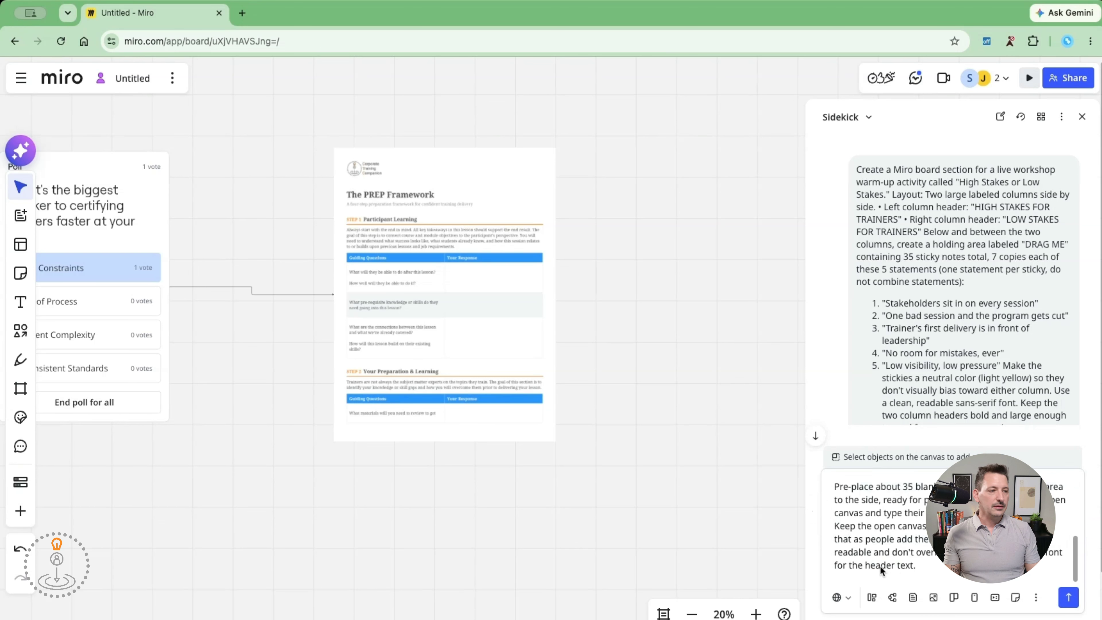
key(Return)
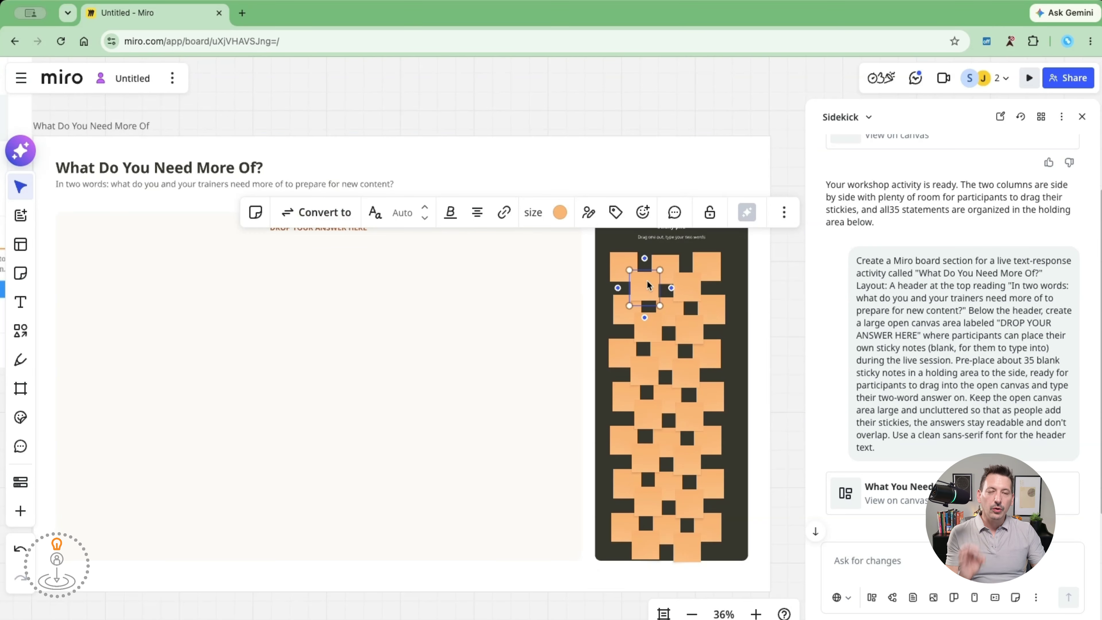
- Place one blank sticky from the pile in the answer area and move the whole What Do You Need More Of frame farther from the PREP document
drag(648, 285, 128, 283)
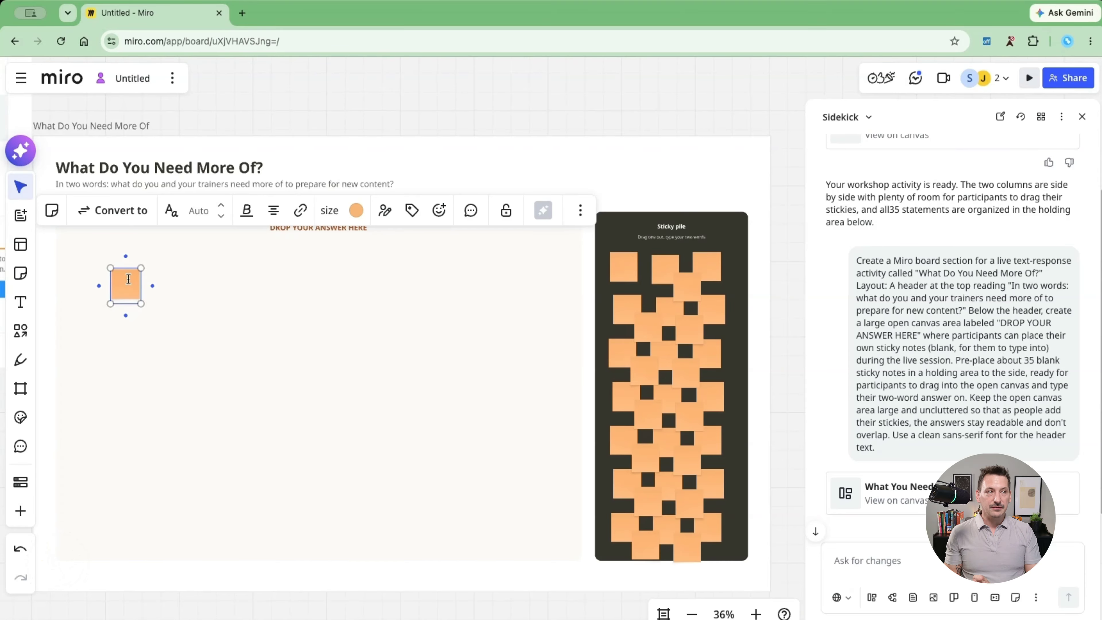
scroll(128, 278, down, 5)
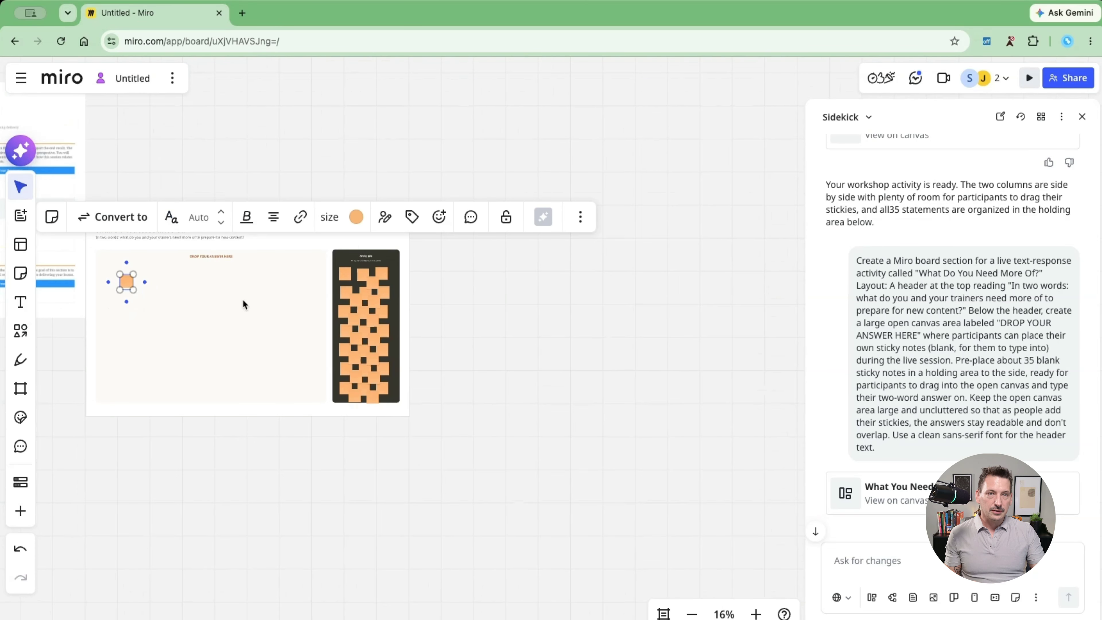
click(293, 512)
drag(401, 489, 117, 127)
drag(120, 331, 376, 198)
click(140, 231)
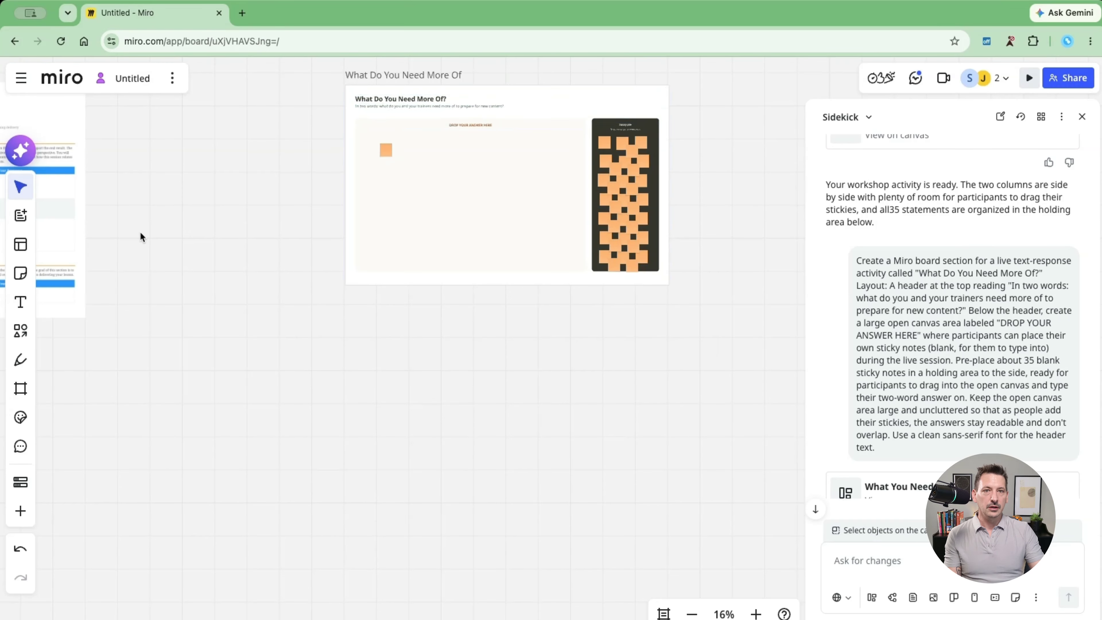
- Draw a connector line from the PREP Framework document to the answer area of the What Do You Need More Of frame
scroll(140, 232, down, 3)
click(283, 176)
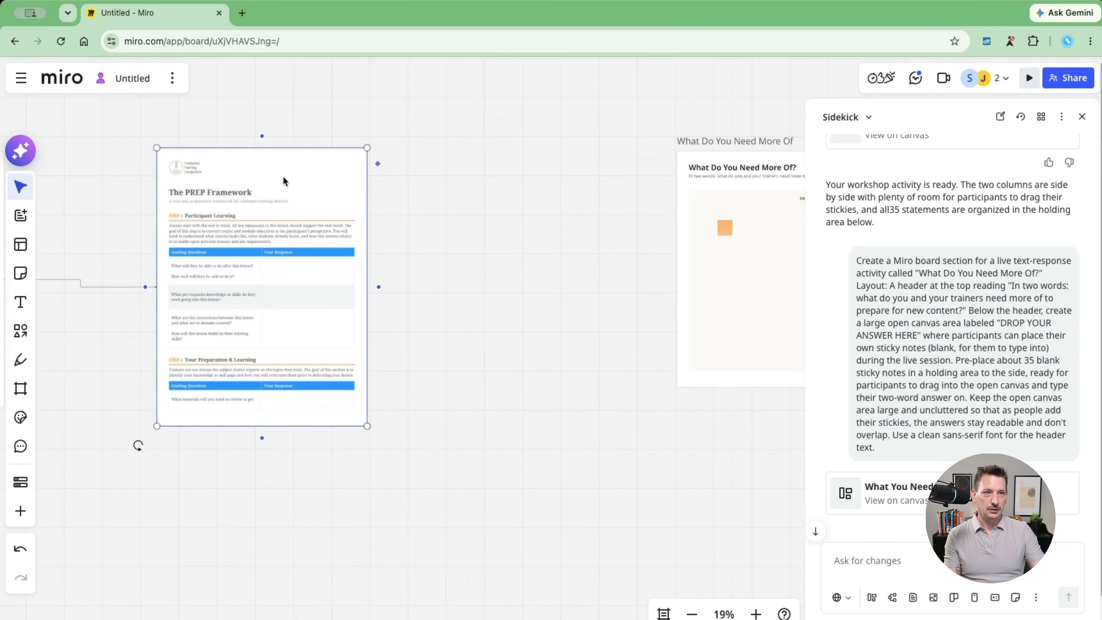
click(378, 291)
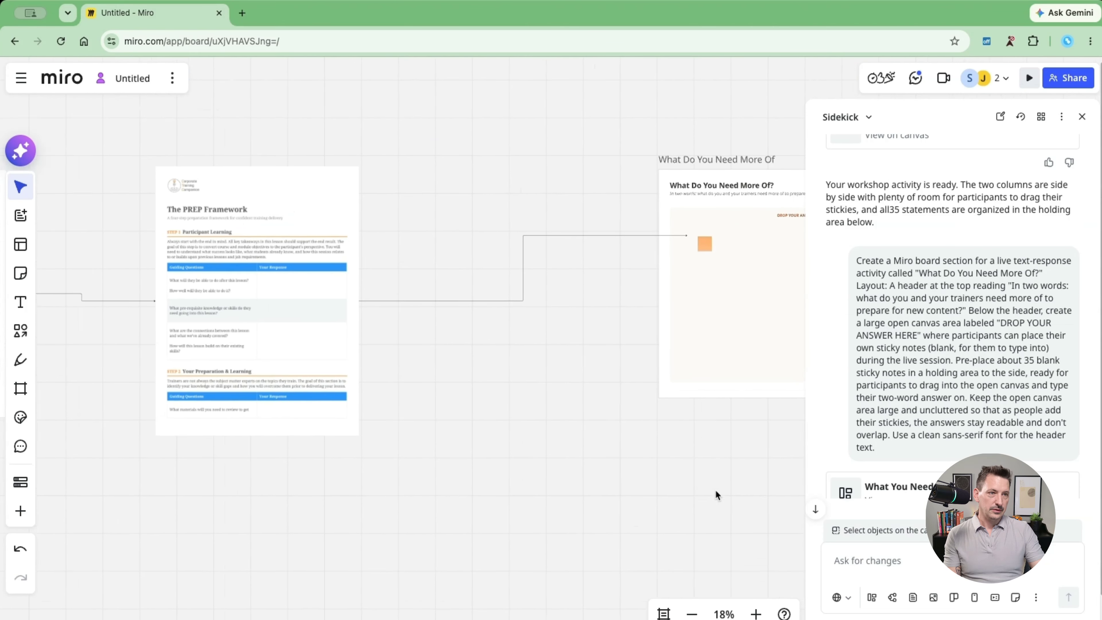
scroll(715, 490, right, 1)
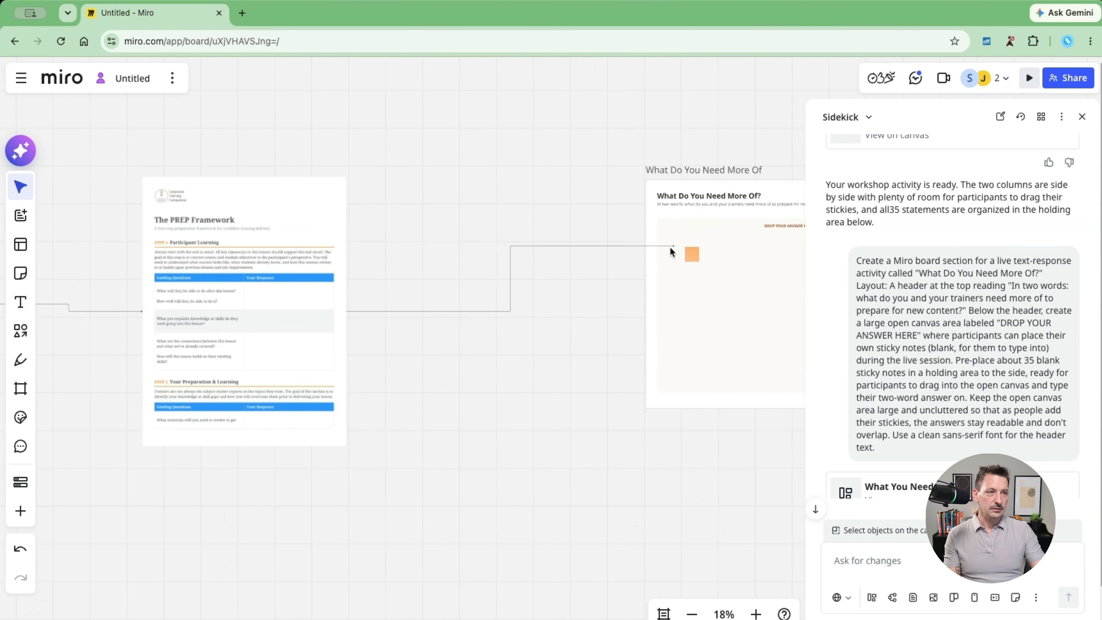
- Import the Trainer Certification Tracker spreadsheet onto the empty canvas beyond the What Do You Need More Of frame as a view-only file
scroll(669, 250, down, 5)
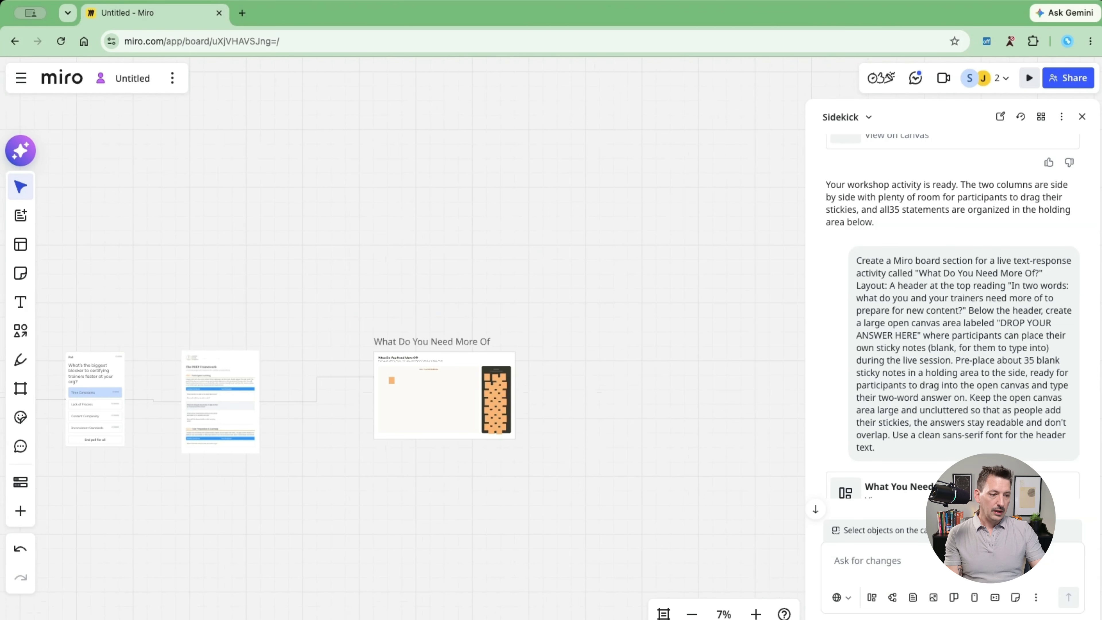
drag(705, 482, 623, 401)
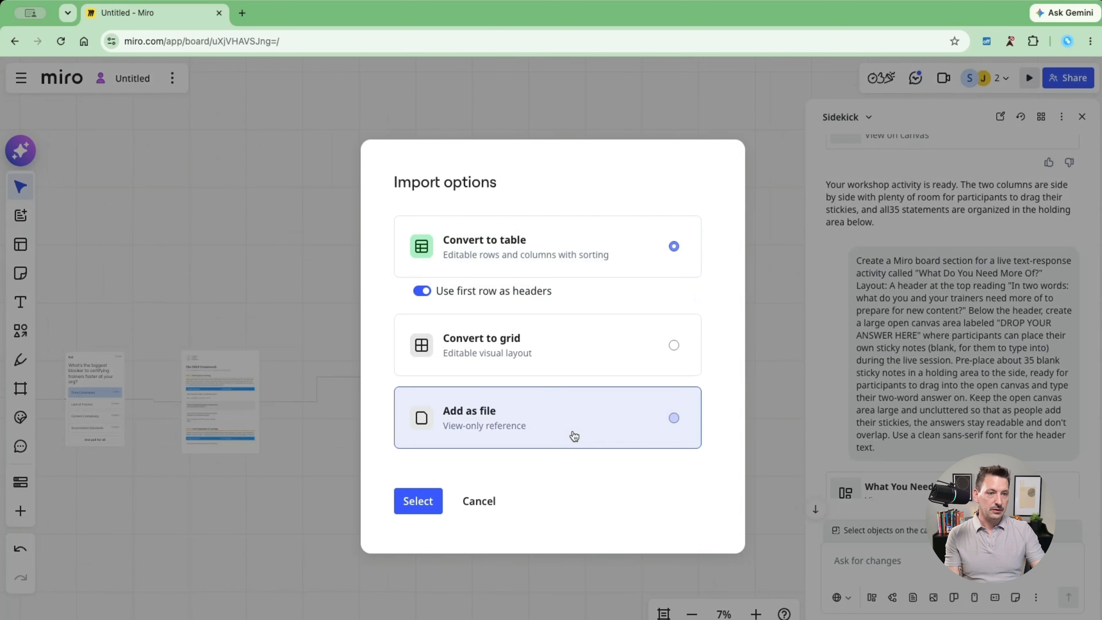
click(572, 435)
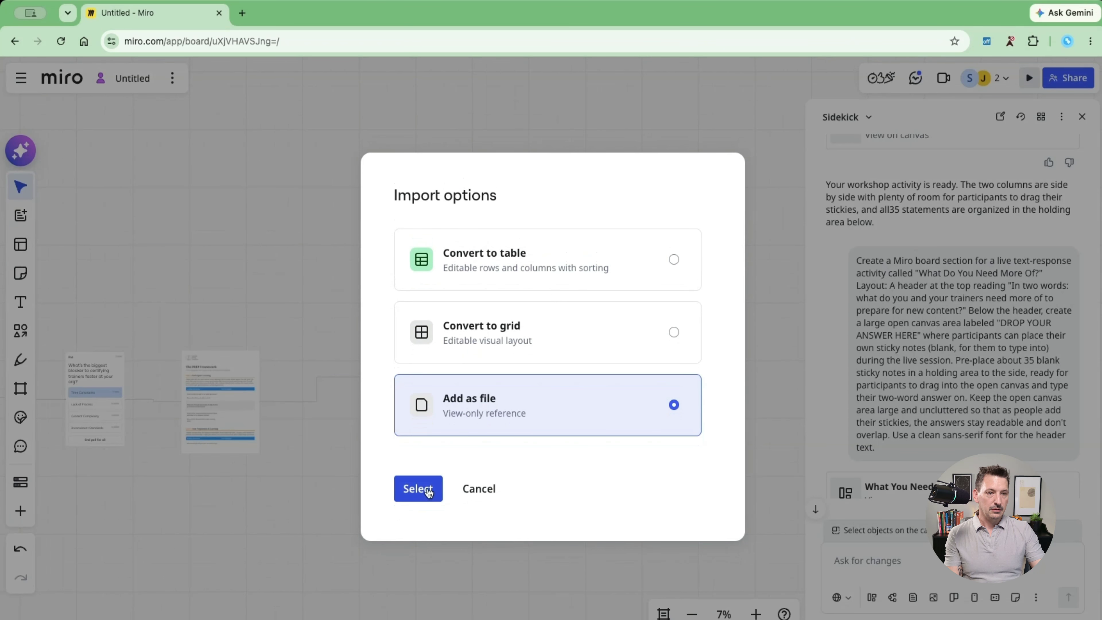
click(418, 489)
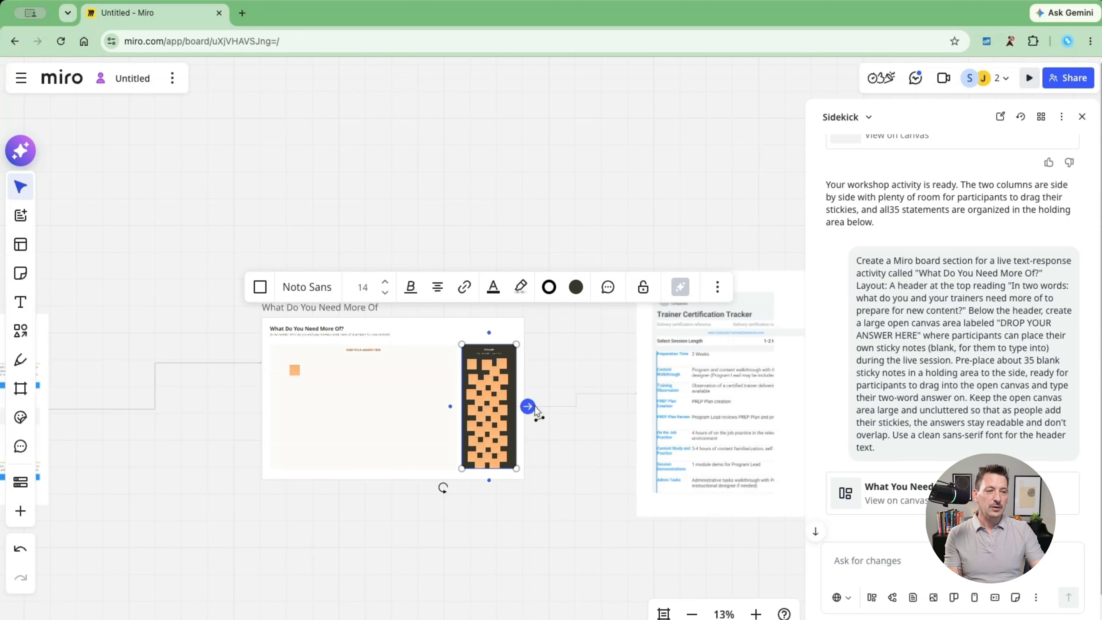
- Draw a connector line from the dark sticky pile panel to the Trainer Certification Tracker
click(536, 410)
click(603, 512)
scroll(602, 513, down, 5)
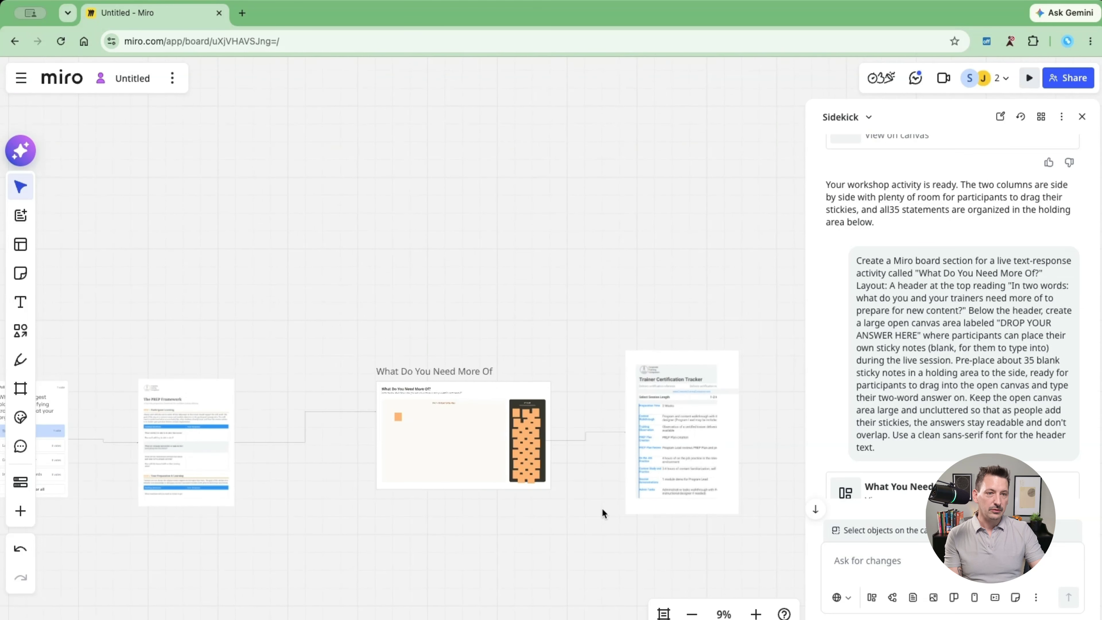
- Look over the connected board from the High Stakes frame through to the Trainer Certification Tracker
scroll(602, 508, left, 4)
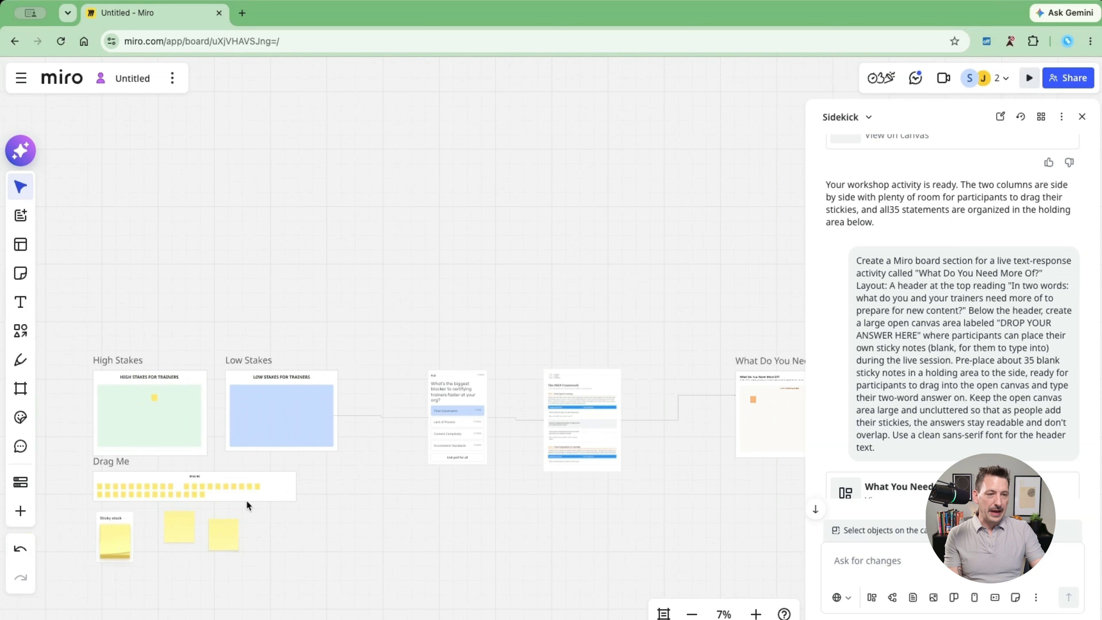
scroll(583, 464, right, 15)
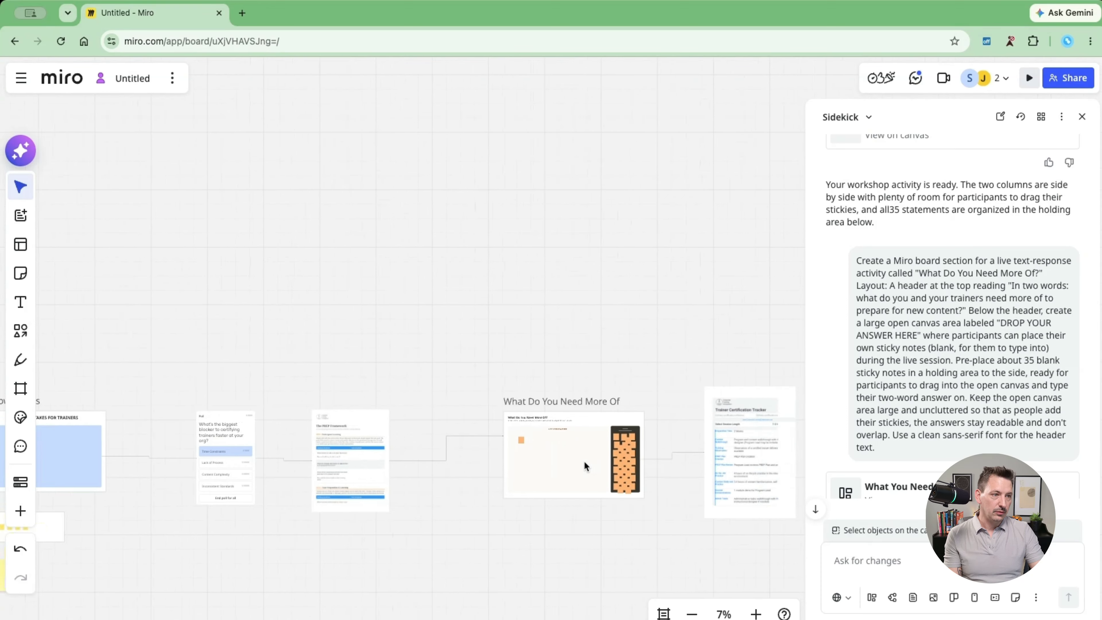
scroll(516, 503, down, 1)
scroll(516, 504, left, 12)
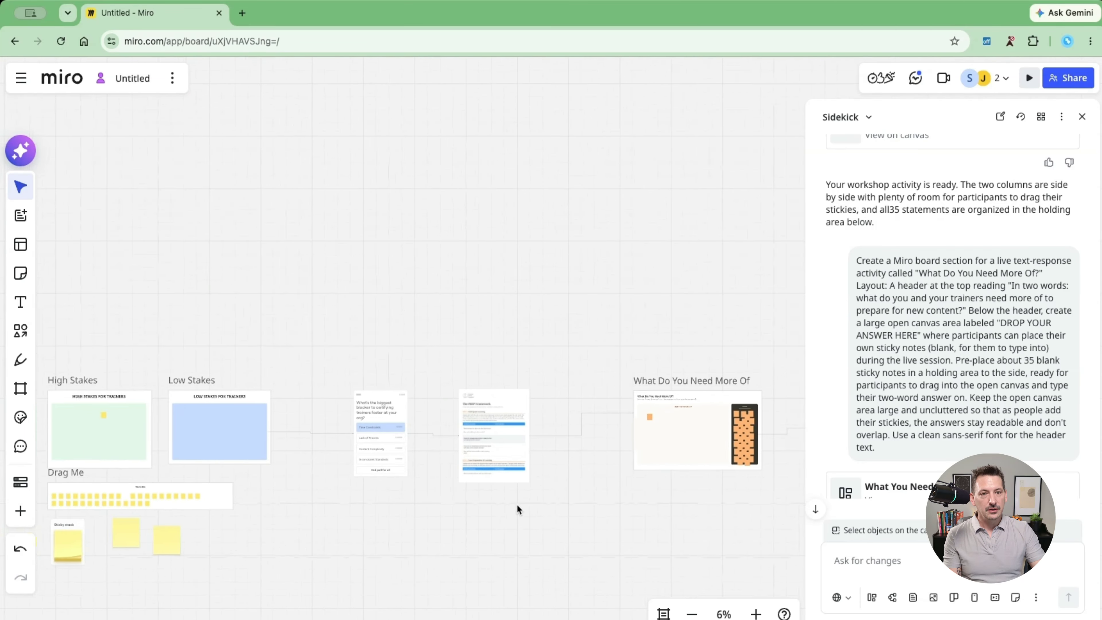
scroll(516, 503, left, 1)
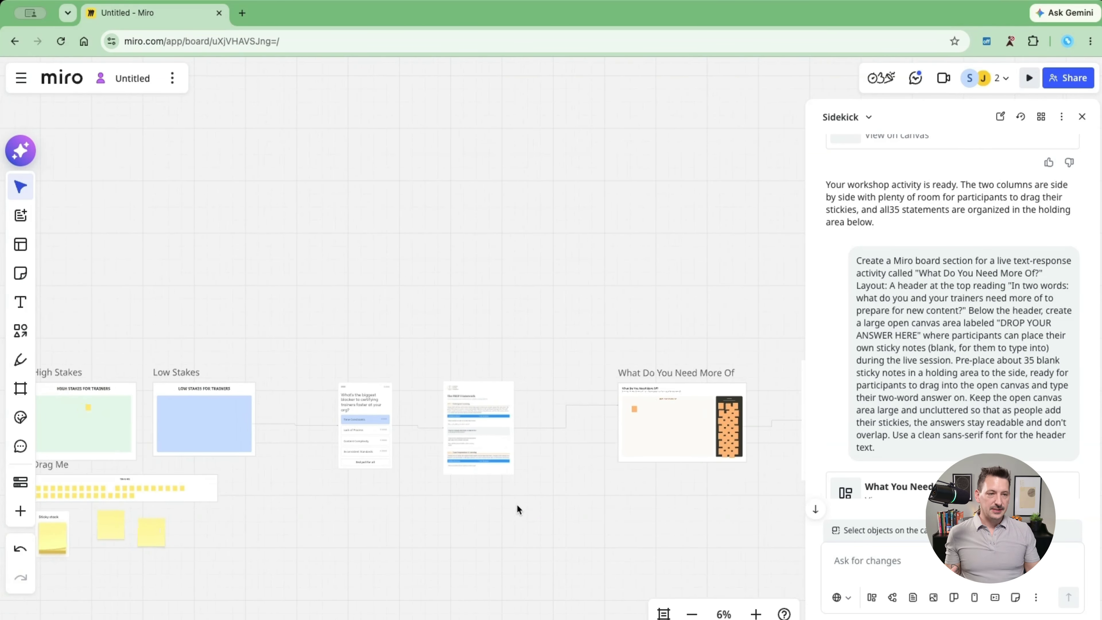